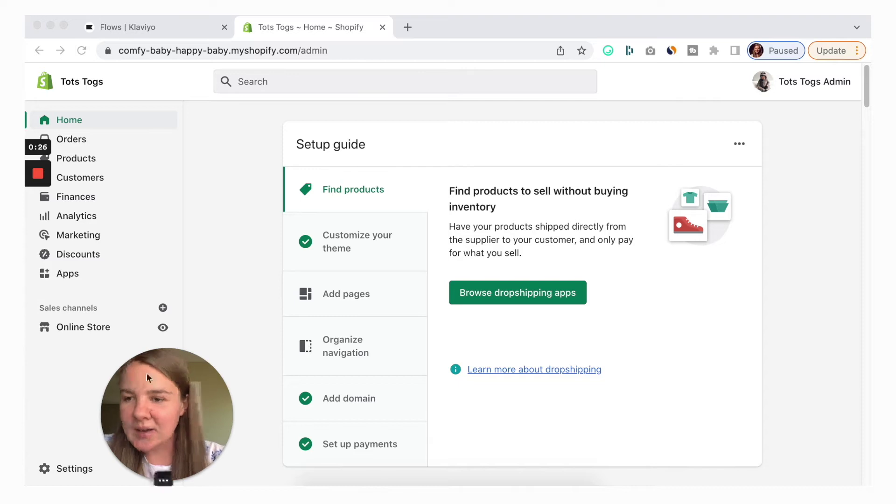
Step: Open the store's Settings and scroll its sidebar to find Notifications
{"action": "left_click", "coordinate": [68, 469]}
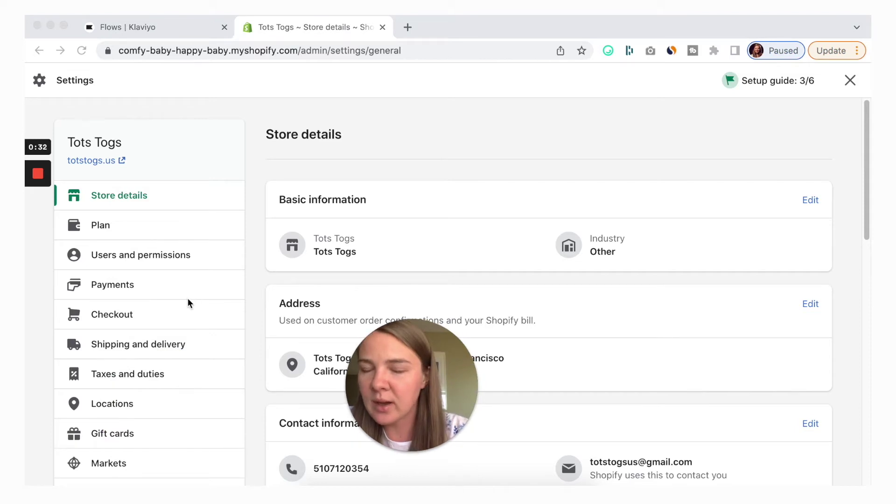
{"action": "scroll", "coordinate": [185, 303], "scroll_direction": "down", "scroll_amount": 2}
{"action": "scroll", "coordinate": [185, 300], "scroll_direction": "down", "scroll_amount": 9}
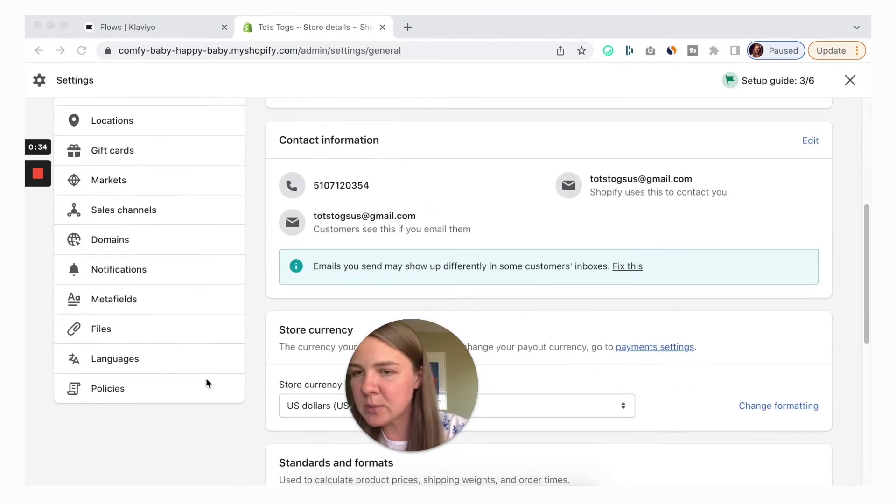
{"action": "scroll", "coordinate": [159, 325], "scroll_direction": "up", "scroll_amount": 11}
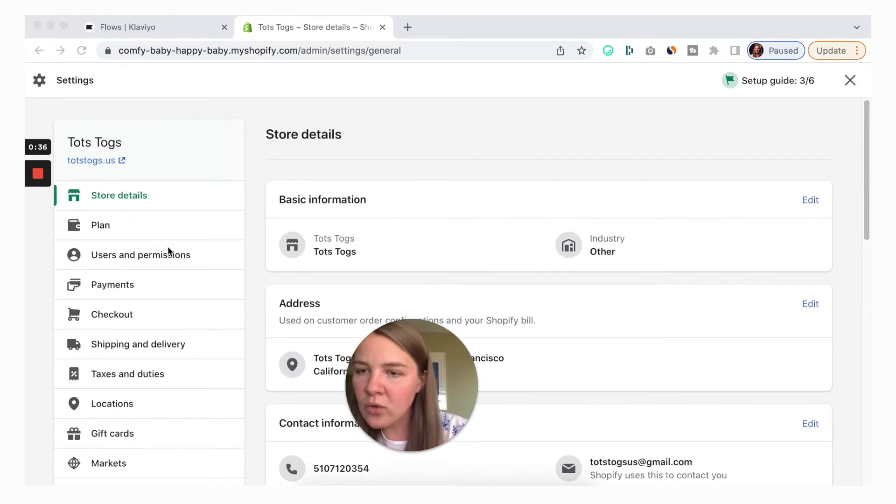
{"action": "scroll", "coordinate": [194, 303], "scroll_direction": "down", "scroll_amount": 4}
{"action": "scroll", "coordinate": [195, 300], "scroll_direction": "down", "scroll_amount": 1}
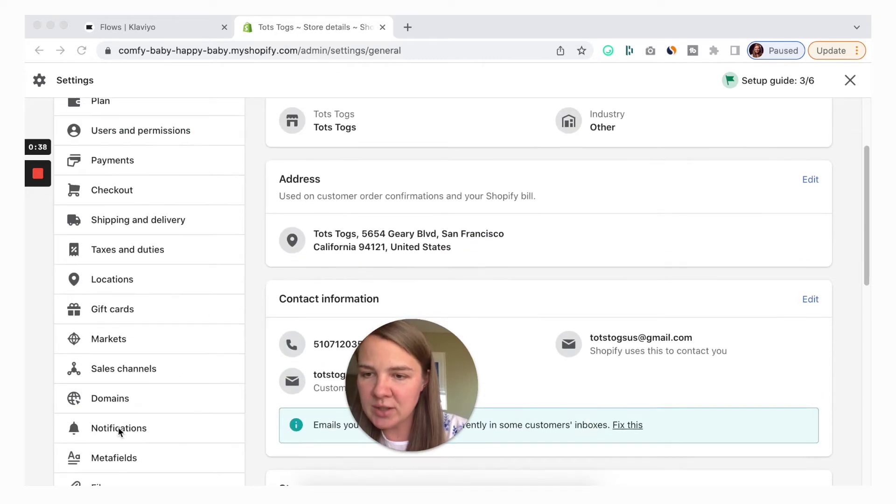
Step: Go to Notifications and scroll down to the Orders email templates, selecting Order confirmation
{"action": "left_click", "coordinate": [118, 429]}
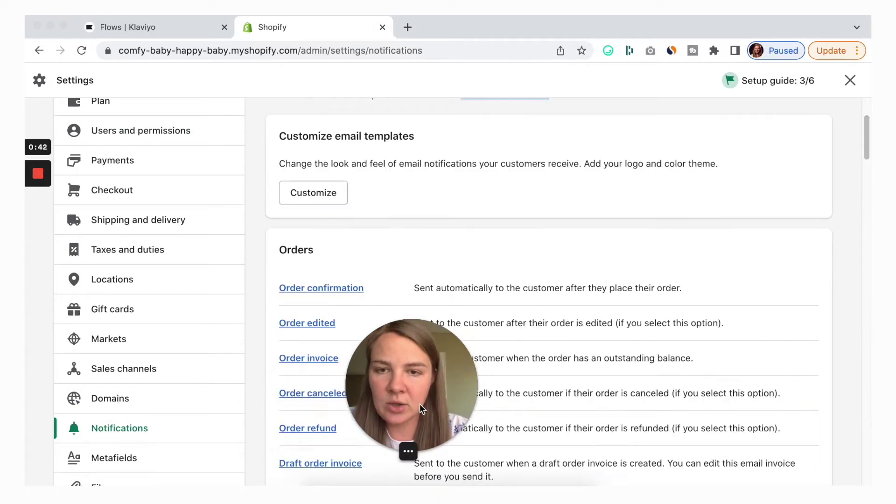
{"action": "left_click_drag", "start_coordinate": [419, 404], "coordinate": [176, 413]}
{"action": "scroll", "coordinate": [437, 357], "scroll_direction": "down", "scroll_amount": 5}
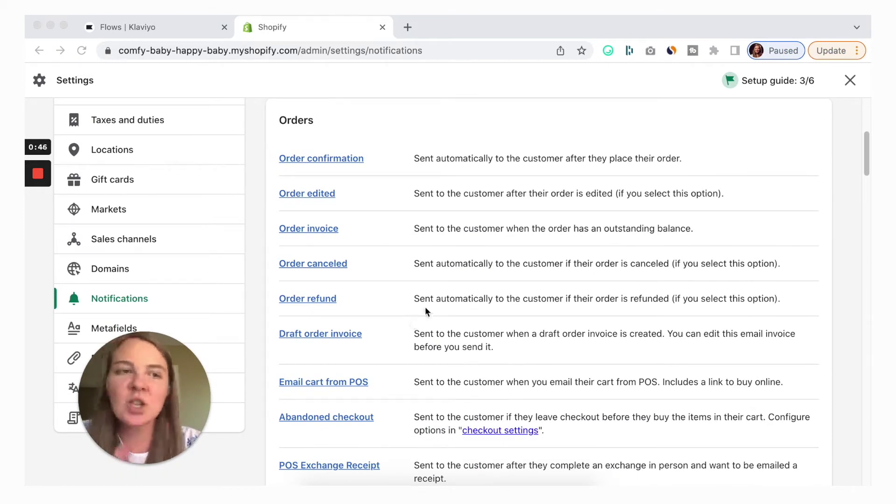
{"action": "scroll", "coordinate": [425, 307], "scroll_direction": "down", "scroll_amount": 1}
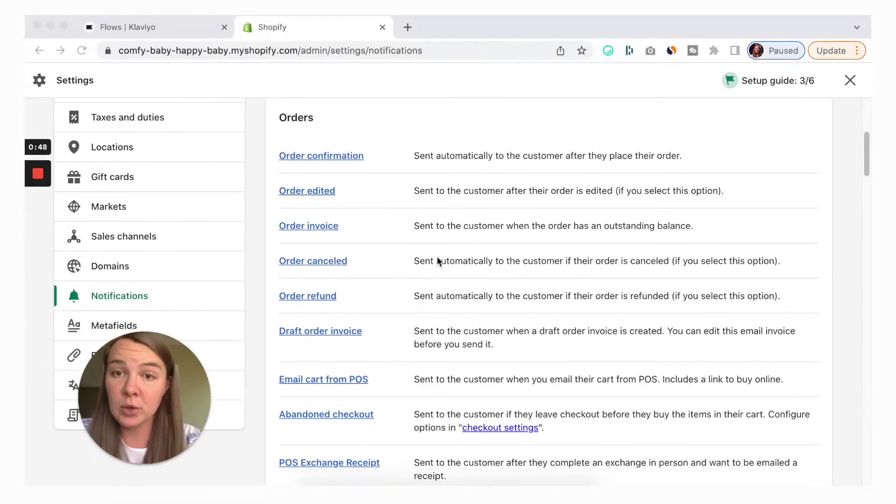
{"action": "scroll", "coordinate": [443, 264], "scroll_direction": "down", "scroll_amount": 1}
{"action": "scroll", "coordinate": [443, 264], "scroll_direction": "down", "scroll_amount": 14}
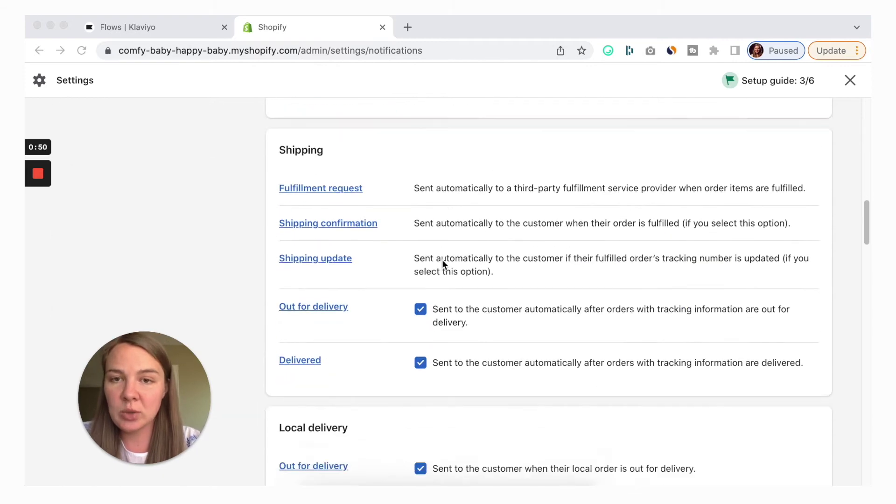
{"action": "scroll", "coordinate": [444, 264], "scroll_direction": "down", "scroll_amount": 20}
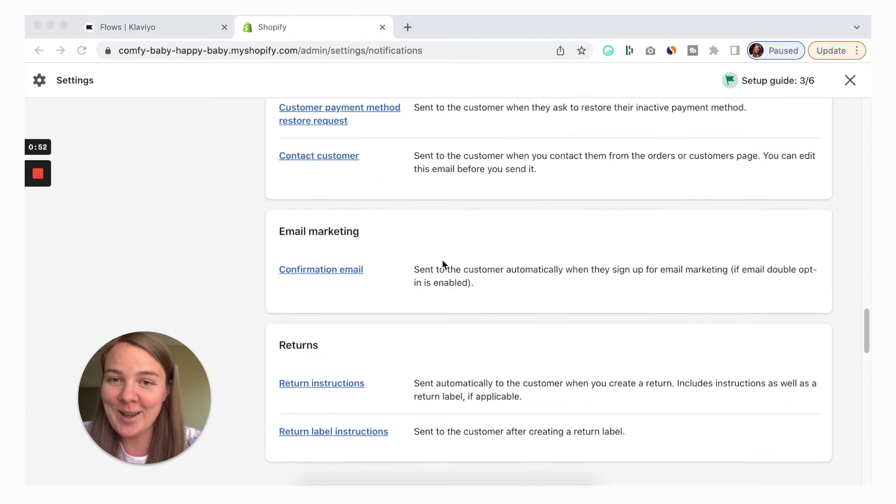
{"action": "scroll", "coordinate": [443, 265], "scroll_direction": "down", "scroll_amount": 5}
{"action": "scroll", "coordinate": [443, 265], "scroll_direction": "up", "scroll_amount": 20}
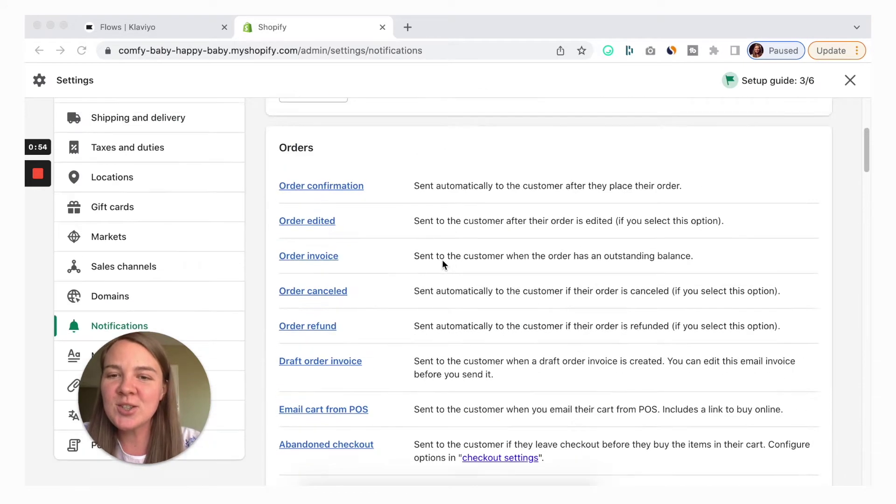
{"action": "scroll", "coordinate": [441, 299], "scroll_direction": "down", "scroll_amount": 1}
{"action": "scroll", "coordinate": [442, 301], "scroll_direction": "down", "scroll_amount": 4}
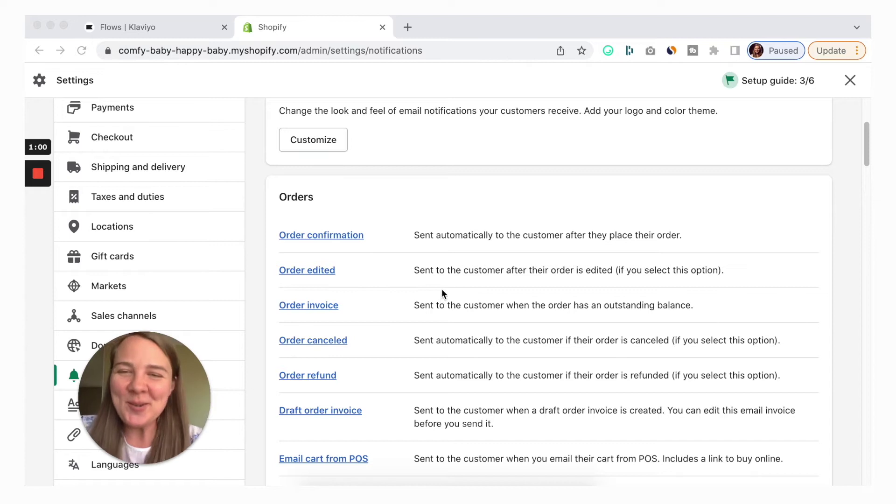
{"action": "left_click", "coordinate": [315, 237]}
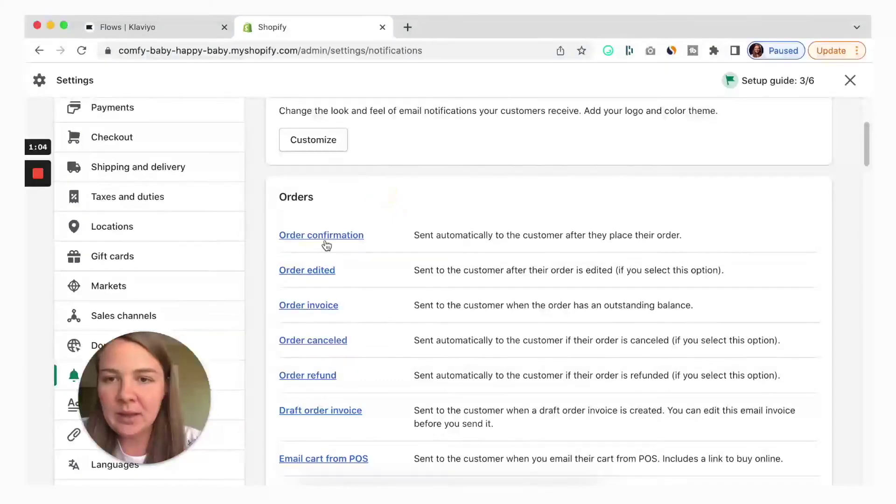
Step: Open the Order confirmation template editor and scroll through its Email body (HTML)
{"action": "left_click", "coordinate": [320, 238]}
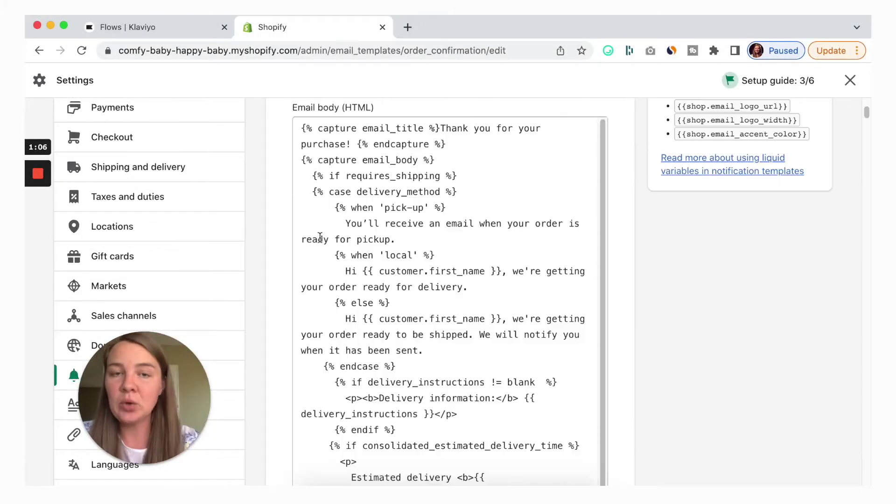
{"action": "scroll", "coordinate": [529, 186], "scroll_direction": "up", "scroll_amount": 5}
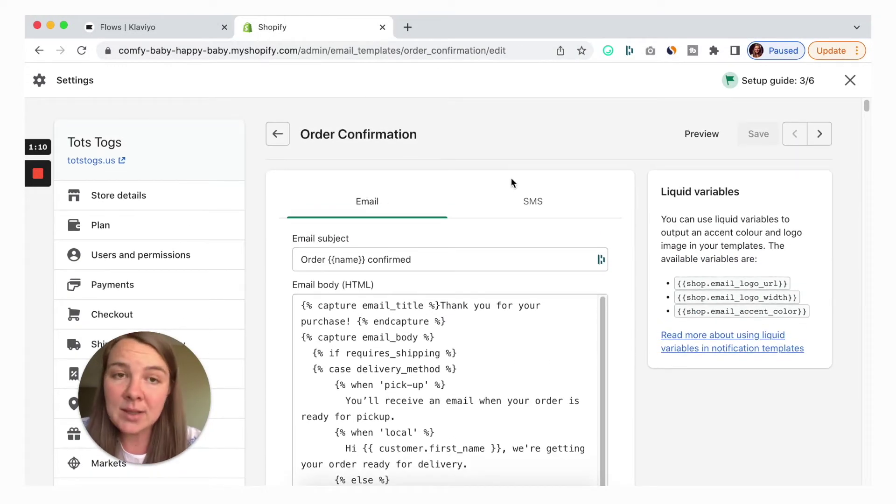
{"action": "left_click", "coordinate": [373, 190]}
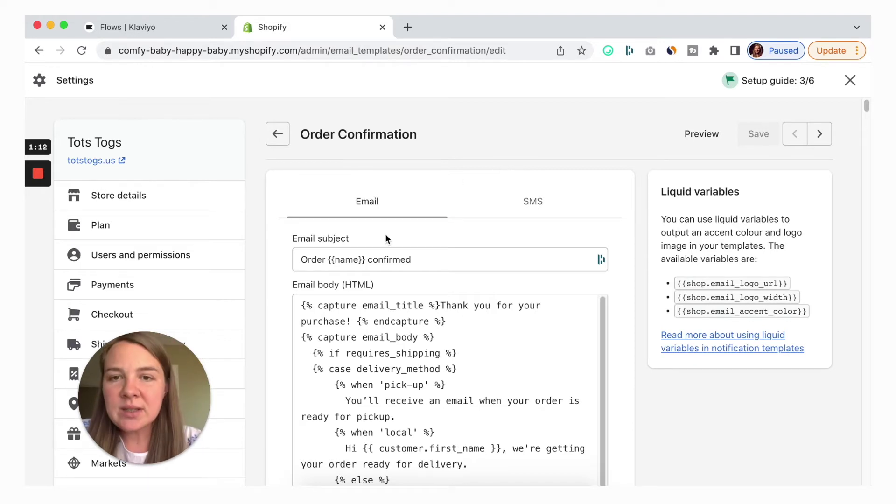
{"action": "scroll", "coordinate": [621, 359], "scroll_direction": "down", "scroll_amount": 3}
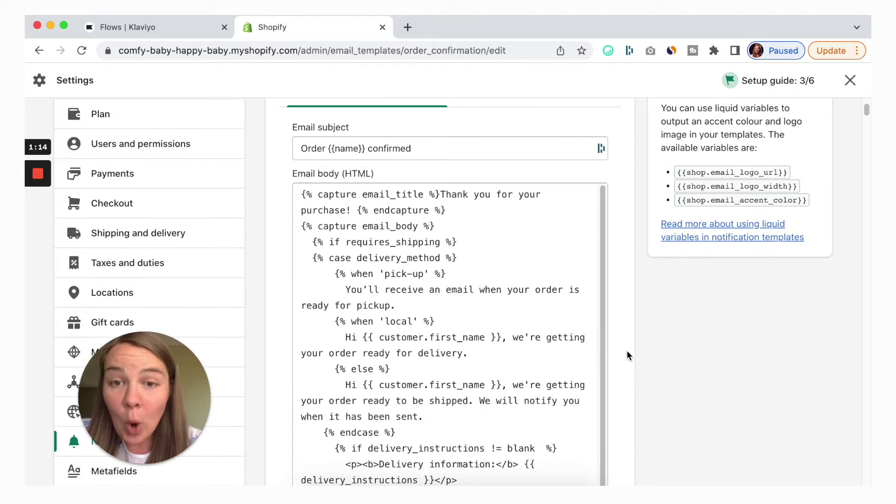
{"action": "scroll", "coordinate": [502, 306], "scroll_direction": "down", "scroll_amount": 20}
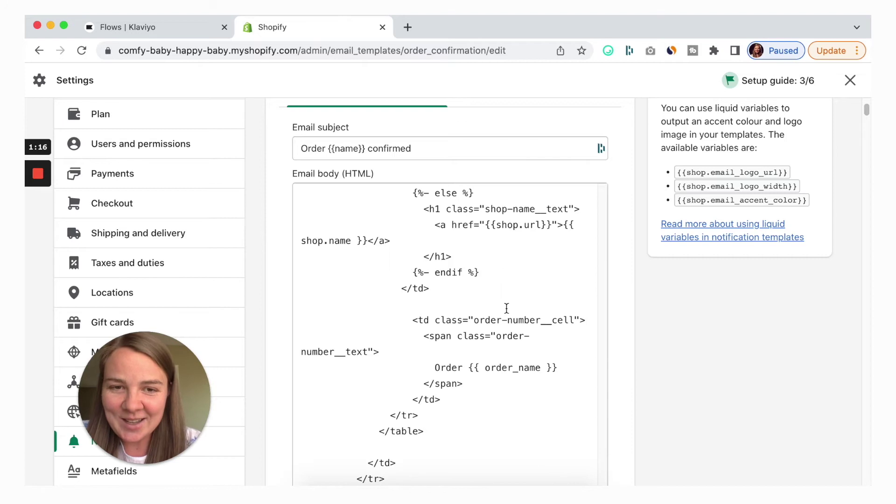
{"action": "scroll", "coordinate": [495, 303], "scroll_direction": "up", "scroll_amount": 20}
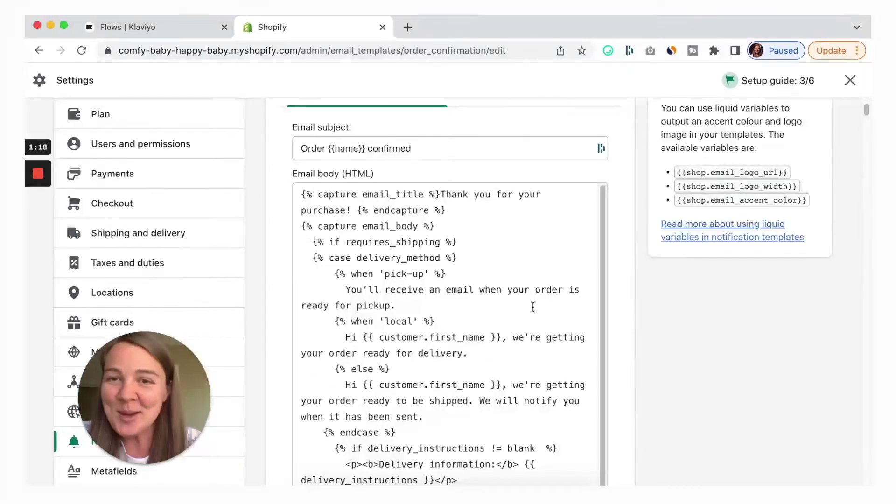
{"action": "scroll", "coordinate": [636, 295], "scroll_direction": "up", "scroll_amount": 3}
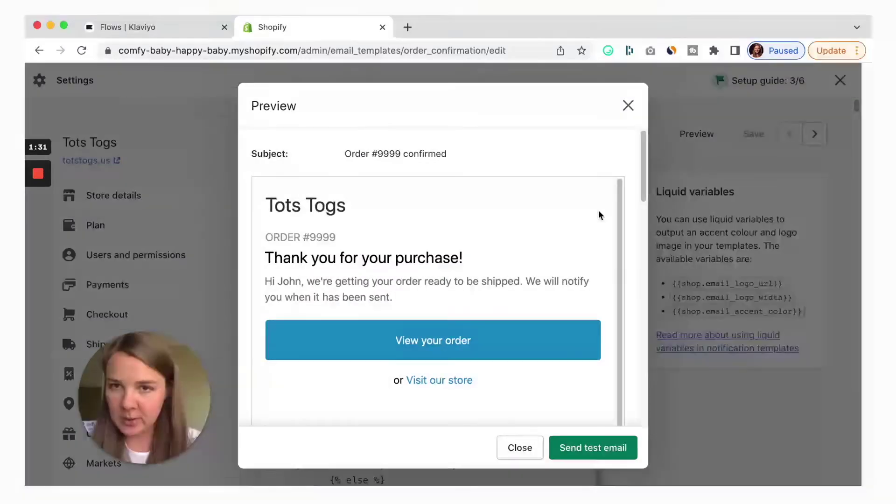
Step: Scroll through the email preview and highlight the store name, heading and greeting paragraph
{"action": "scroll", "coordinate": [547, 267], "scroll_direction": "down", "scroll_amount": 2}
{"action": "scroll", "coordinate": [548, 263], "scroll_direction": "down", "scroll_amount": 8}
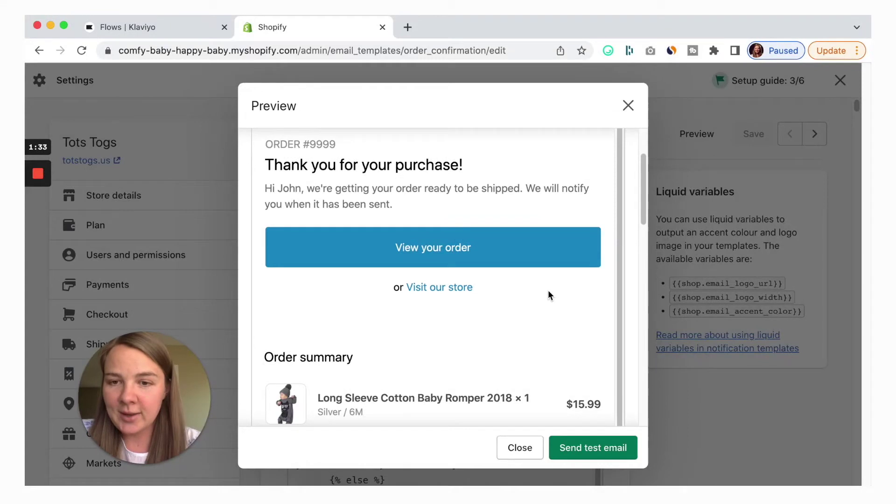
{"action": "scroll", "coordinate": [552, 289], "scroll_direction": "down", "scroll_amount": 2}
{"action": "scroll", "coordinate": [552, 289], "scroll_direction": "up", "scroll_amount": 12}
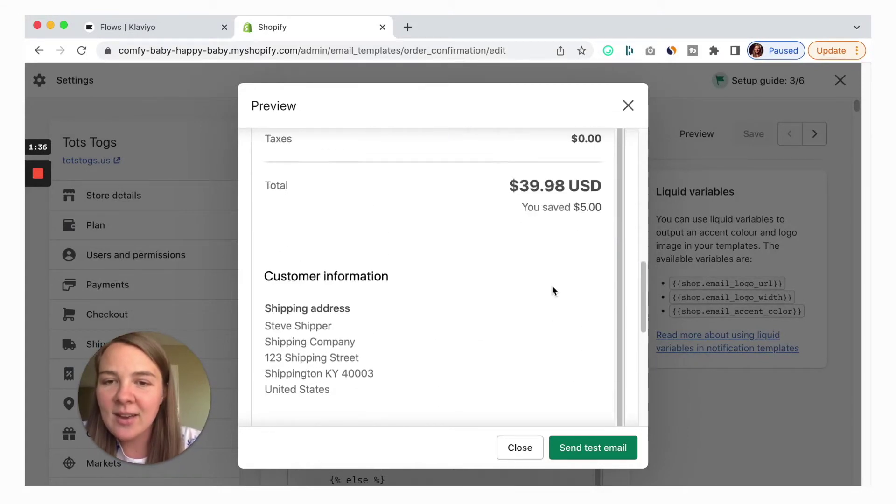
{"action": "left_click_drag", "start_coordinate": [275, 205], "coordinate": [368, 218]}
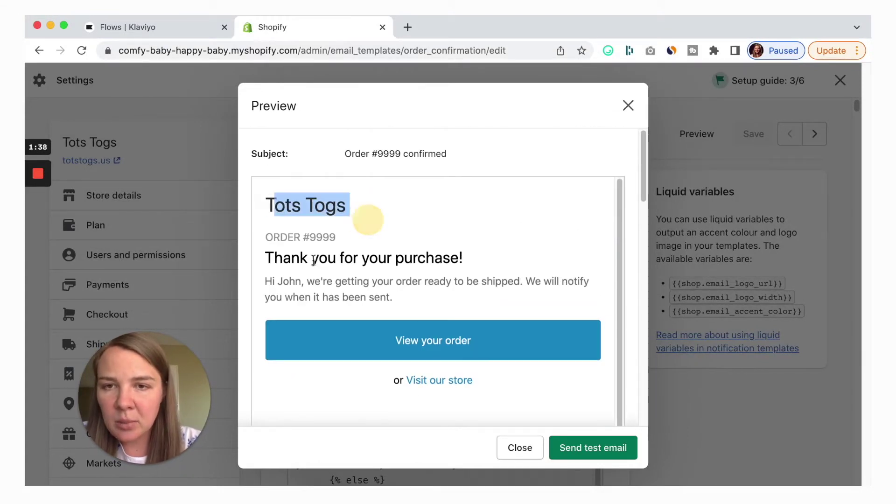
{"action": "left_click_drag", "start_coordinate": [270, 260], "coordinate": [428, 263]}
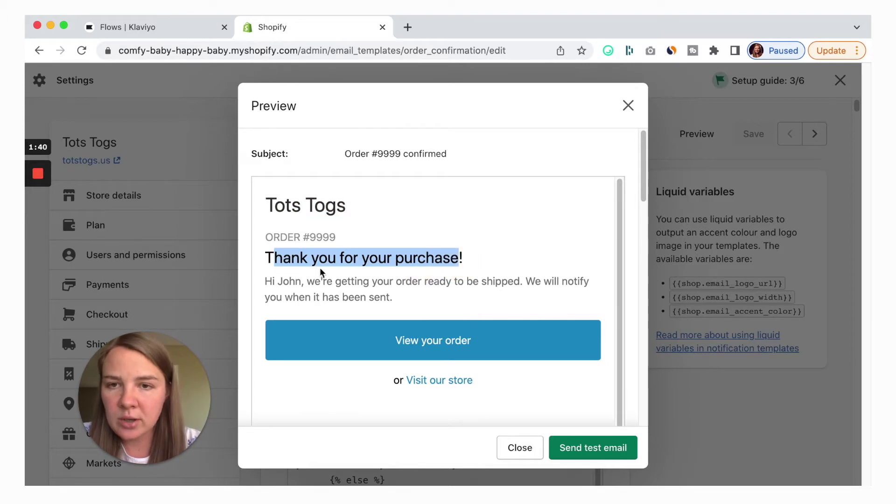
{"action": "left_click_drag", "start_coordinate": [265, 283], "coordinate": [416, 304]}
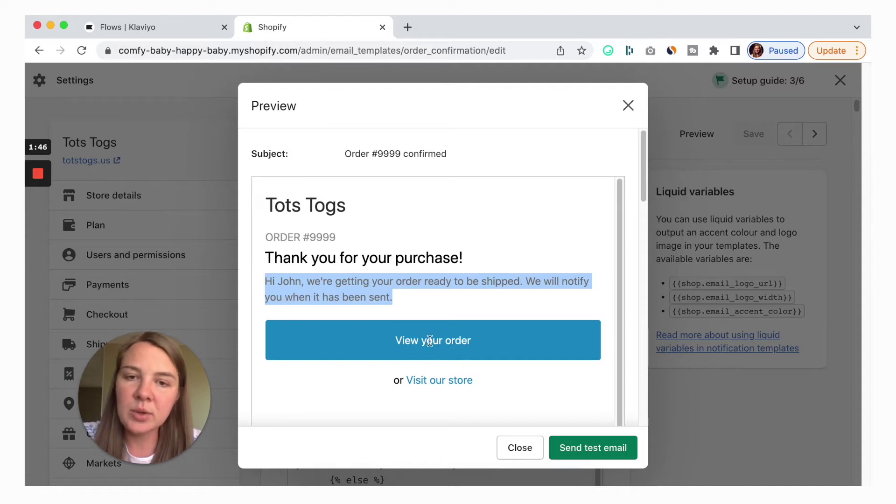
{"action": "scroll", "coordinate": [542, 322], "scroll_direction": "down", "scroll_amount": 5}
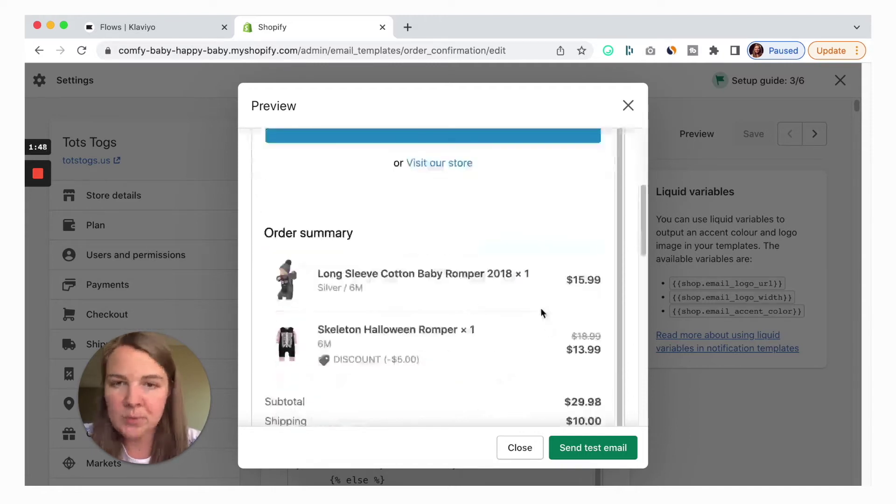
{"action": "scroll", "coordinate": [492, 307], "scroll_direction": "down", "scroll_amount": 6}
{"action": "scroll", "coordinate": [488, 308], "scroll_direction": "up", "scroll_amount": 15}
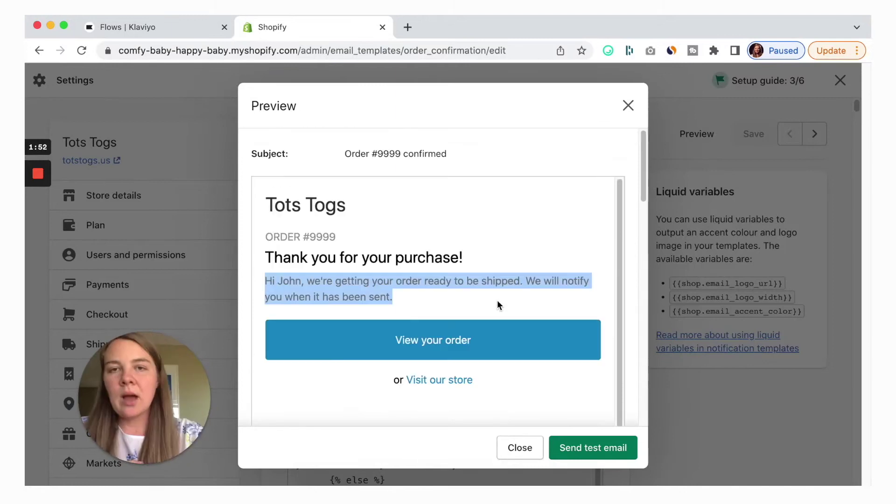
Step: Copy the 'Thank you for your purchase!' heading text from the preview
{"action": "left_click", "coordinate": [416, 283]}
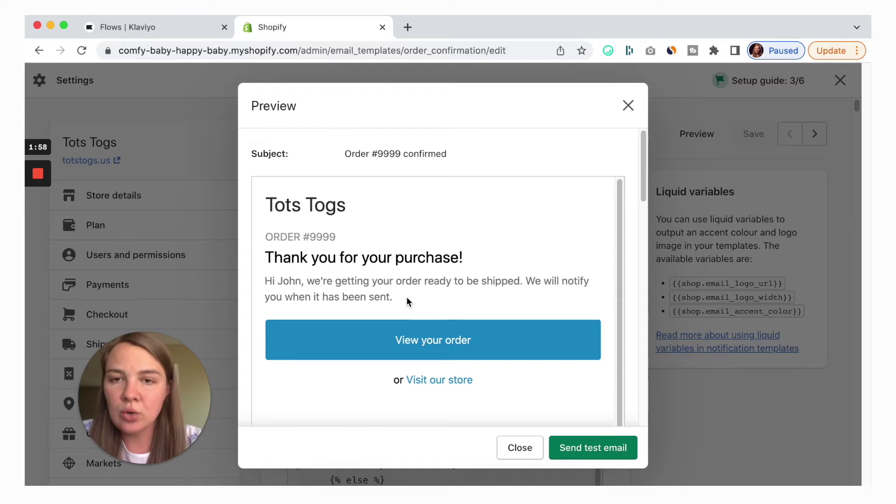
{"action": "left_click_drag", "start_coordinate": [265, 258], "coordinate": [471, 253]}
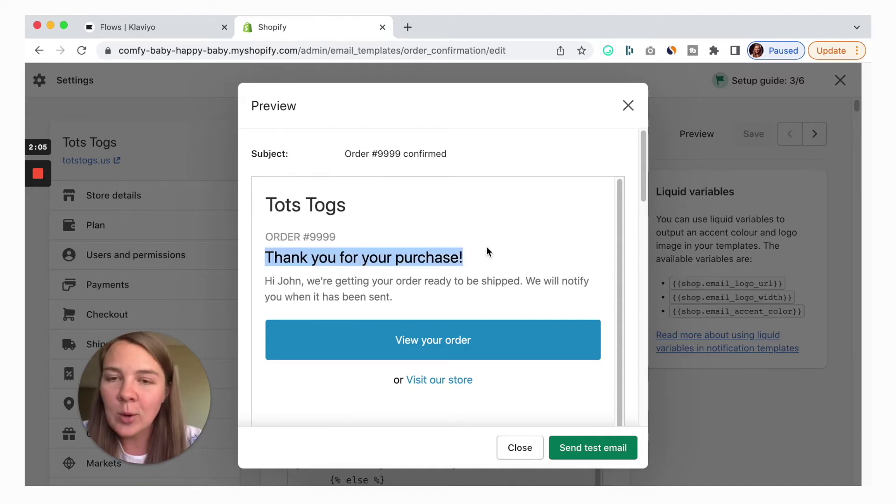
{"action": "left_click", "coordinate": [456, 258]}
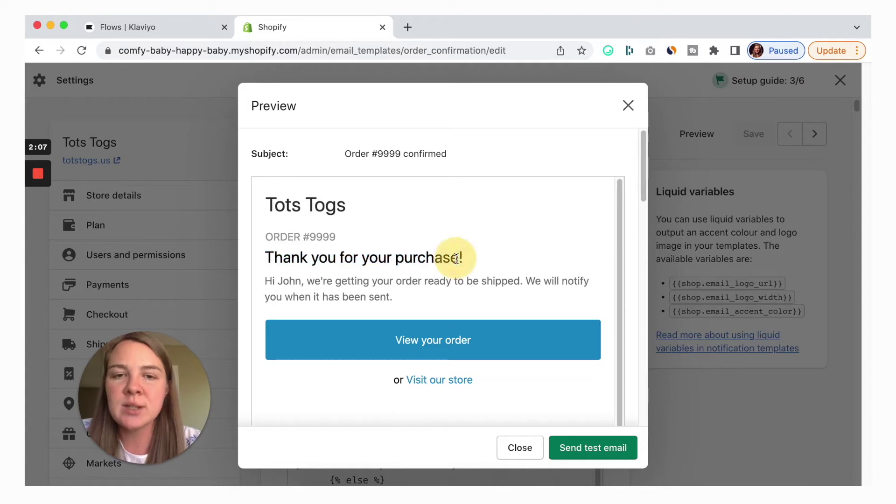
{"action": "left_click_drag", "start_coordinate": [266, 258], "coordinate": [446, 259]}
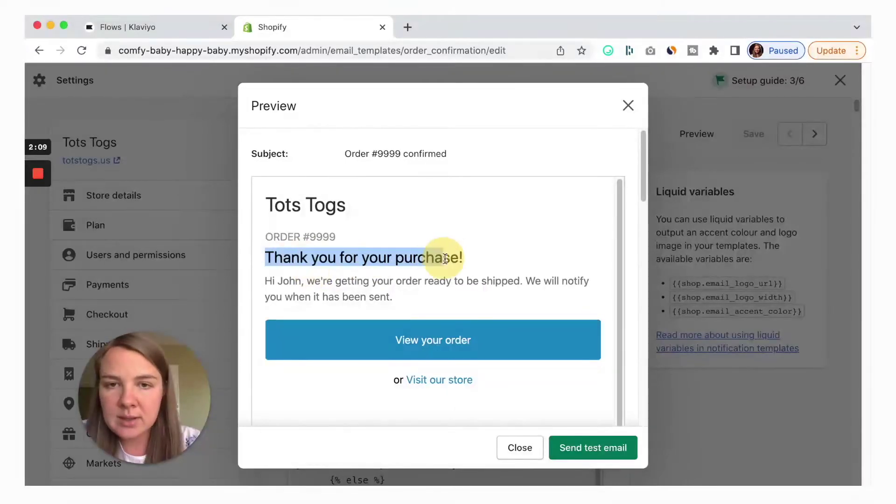
{"action": "key", "text": "super+c"}
Step: Close the preview and locate 'Thank you for your purchase!' in the email_title capture tag
{"action": "left_click", "coordinate": [519, 448]}
{"action": "scroll", "coordinate": [509, 330], "scroll_direction": "down", "scroll_amount": 3}
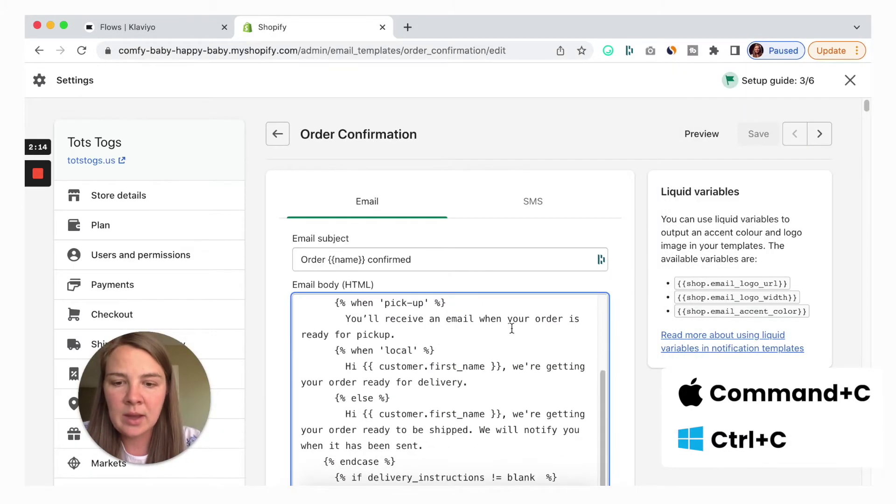
{"action": "key", "text": "super+f"}
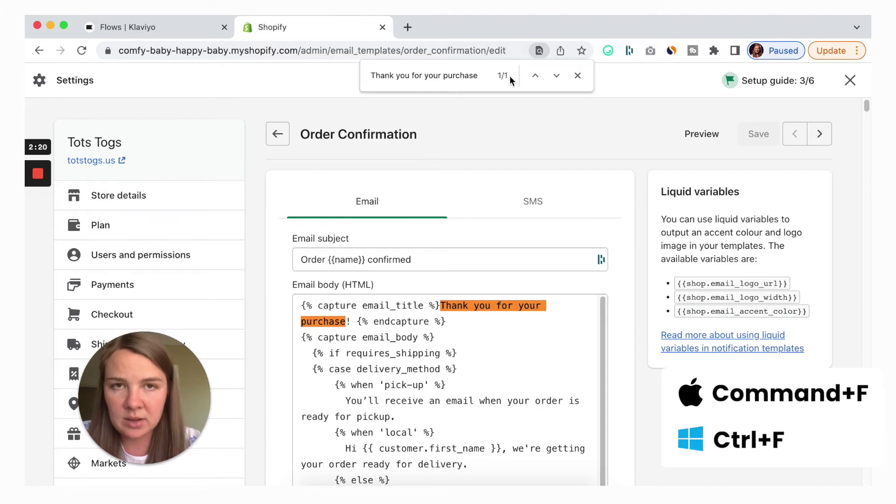
{"action": "left_click_drag", "start_coordinate": [442, 307], "coordinate": [350, 323]}
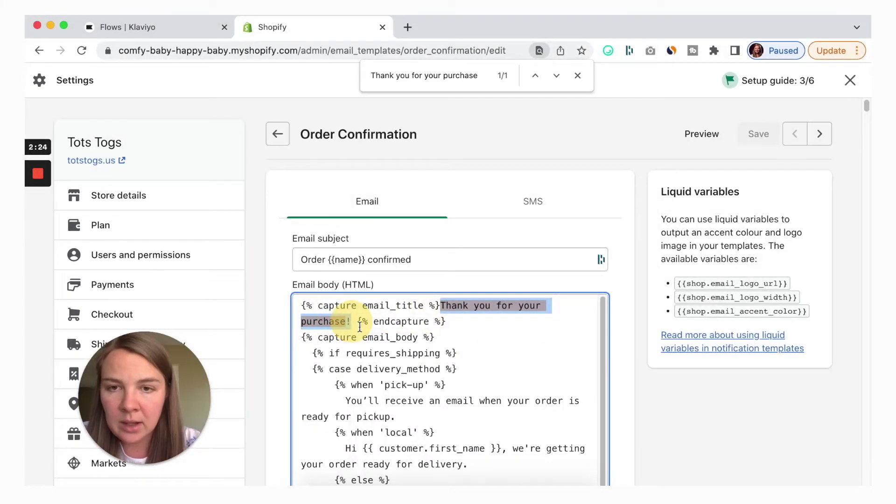
{"action": "scroll", "coordinate": [646, 350], "scroll_direction": "down", "scroll_amount": 3}
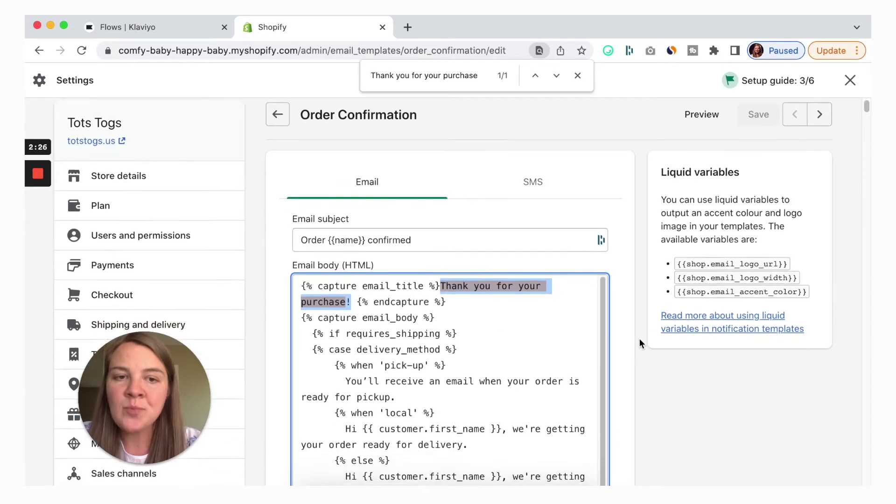
{"action": "left_click", "coordinate": [438, 210]}
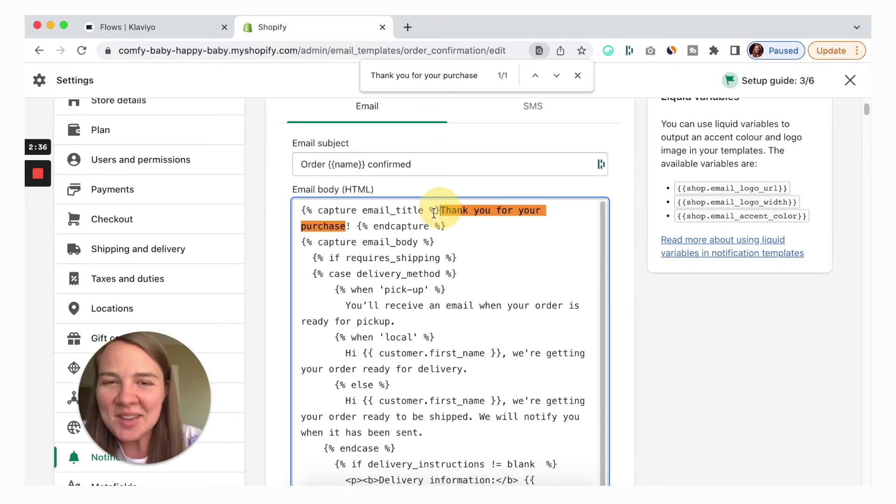
{"action": "left_click_drag", "start_coordinate": [436, 211], "coordinate": [304, 212]}
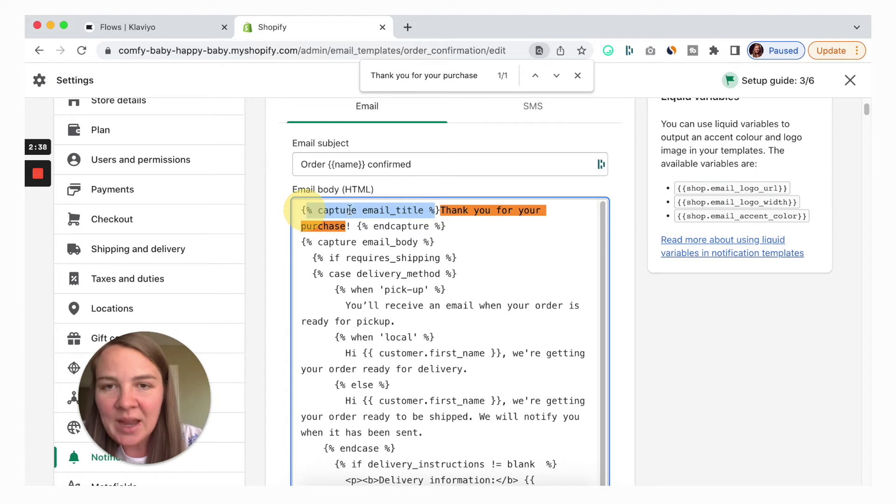
{"action": "left_click", "coordinate": [448, 212]}
{"action": "left_click_drag", "start_coordinate": [417, 223], "coordinate": [350, 227]}
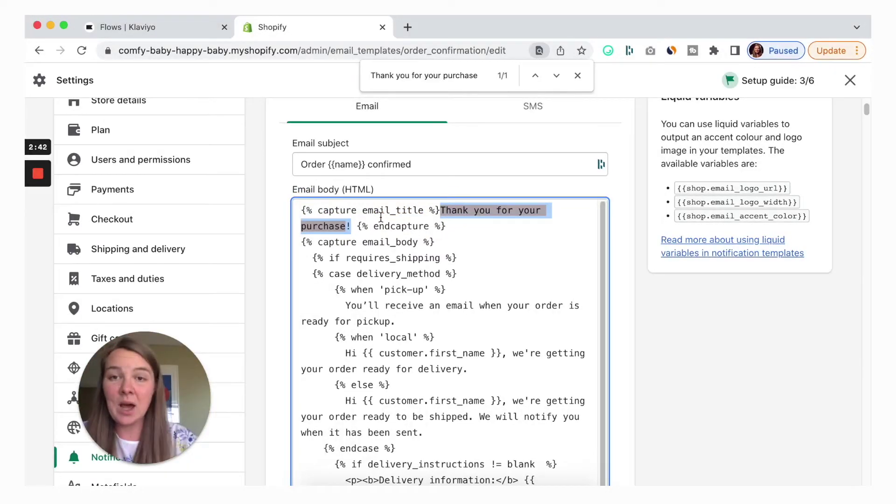
Step: Replace the email title 'Thank you for your purchase!' with 'BAM! Your order is ready.'
{"action": "left_click", "coordinate": [450, 212]}
{"action": "type", "text": "BAM"}
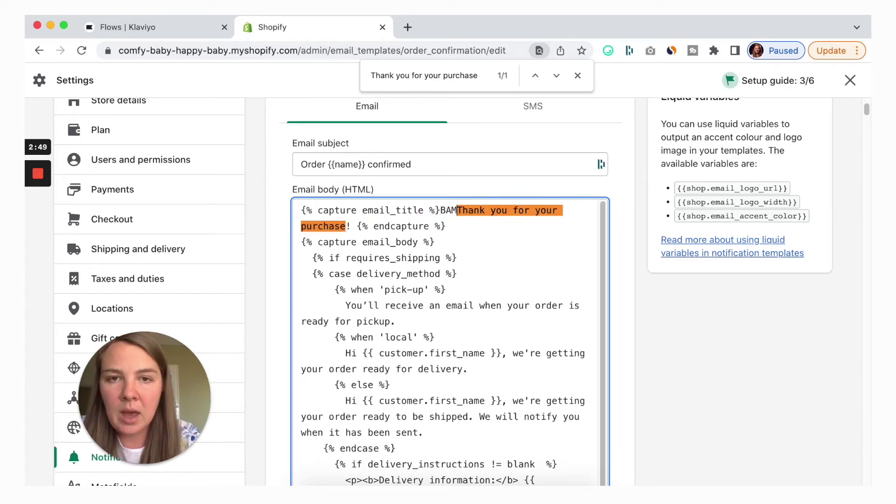
{"action": "type", "text": "! Your order"}
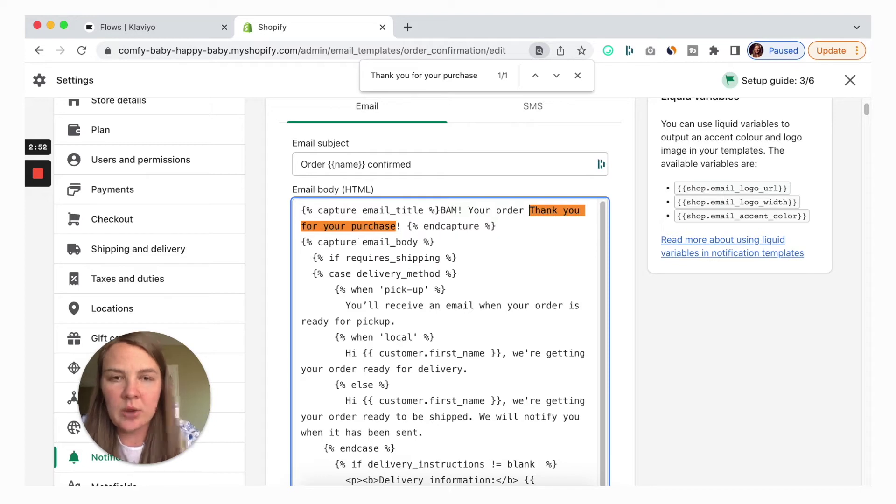
{"action": "type", "text": "is ready."}
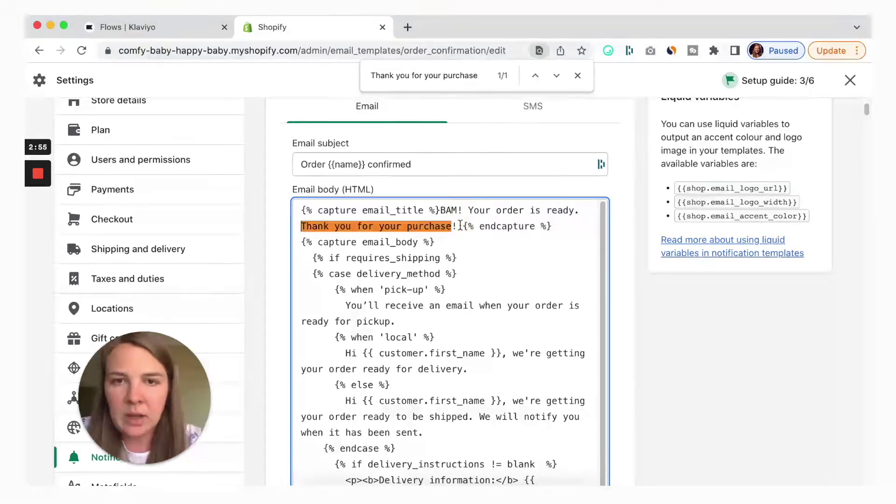
{"action": "key", "text": "shift+alt+Right"}
{"action": "key", "text": "shift+alt+Right"}
{"action": "key", "text": "shift+alt+Right"}
{"action": "key", "text": "shift+alt+Right"}
{"action": "key", "text": "shift+alt+Right"}
{"action": "key", "text": "shift+Right"}
{"action": "key", "text": "shift+Right"}
{"action": "key", "text": "BackSpace"}
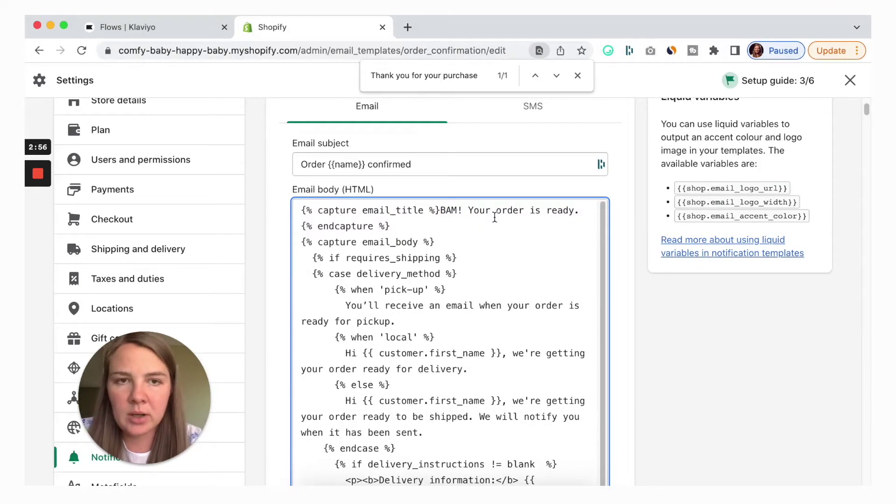
Step: Close the text search and preview the edited Order confirmation email
{"action": "scroll", "coordinate": [514, 186], "scroll_direction": "up", "scroll_amount": 3}
{"action": "left_click", "coordinate": [578, 76]}
{"action": "scroll", "coordinate": [652, 156], "scroll_direction": "up", "scroll_amount": 2}
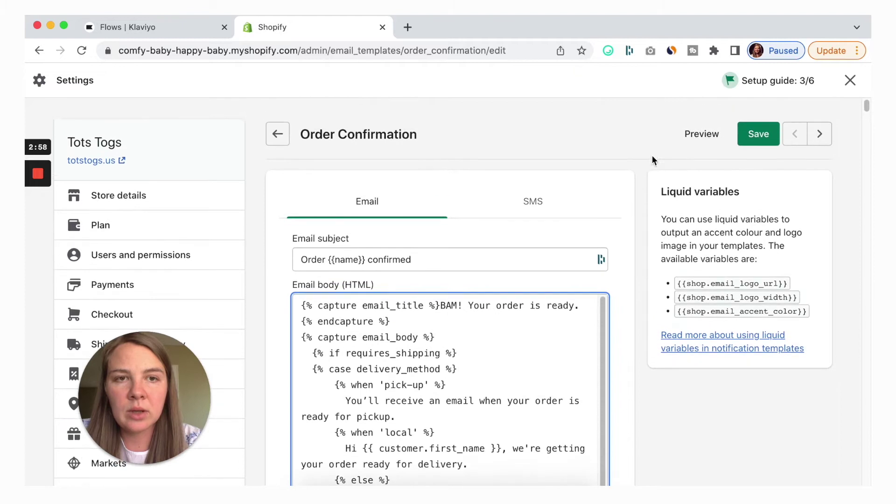
{"action": "left_click", "coordinate": [698, 136]}
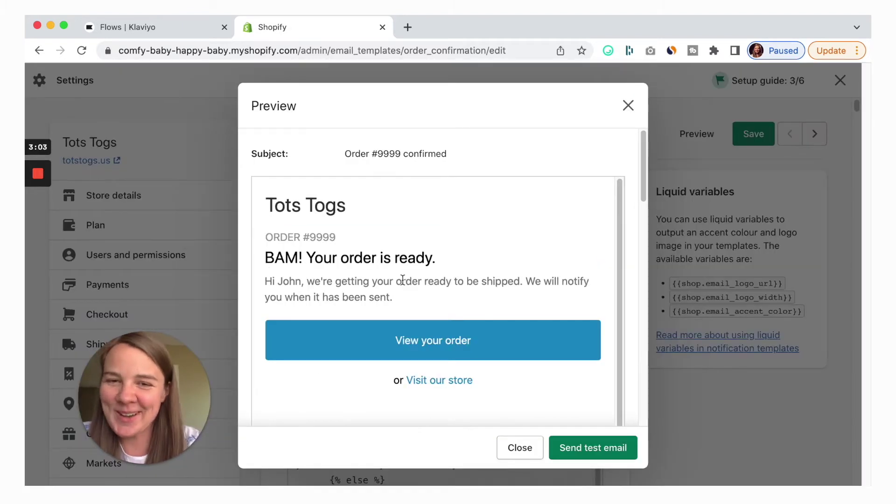
{"action": "double_click", "coordinate": [298, 281]}
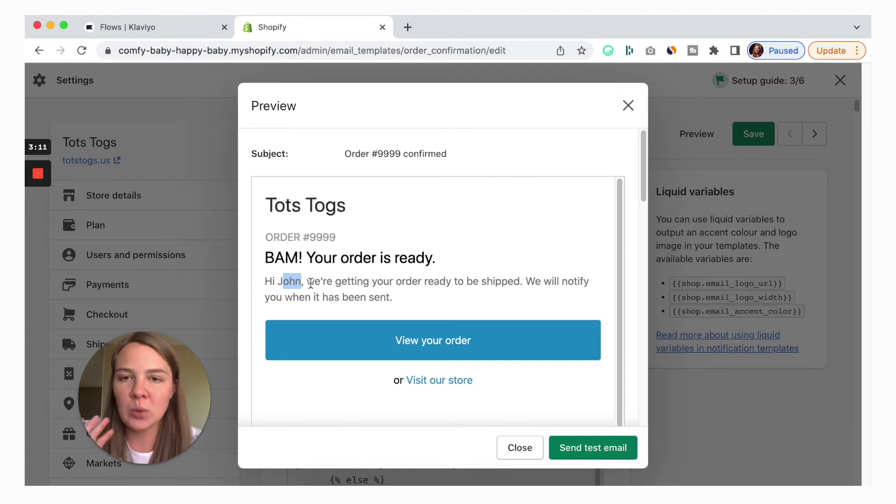
{"action": "left_click_drag", "start_coordinate": [310, 283], "coordinate": [426, 283]}
{"action": "left_click", "coordinate": [354, 280]}
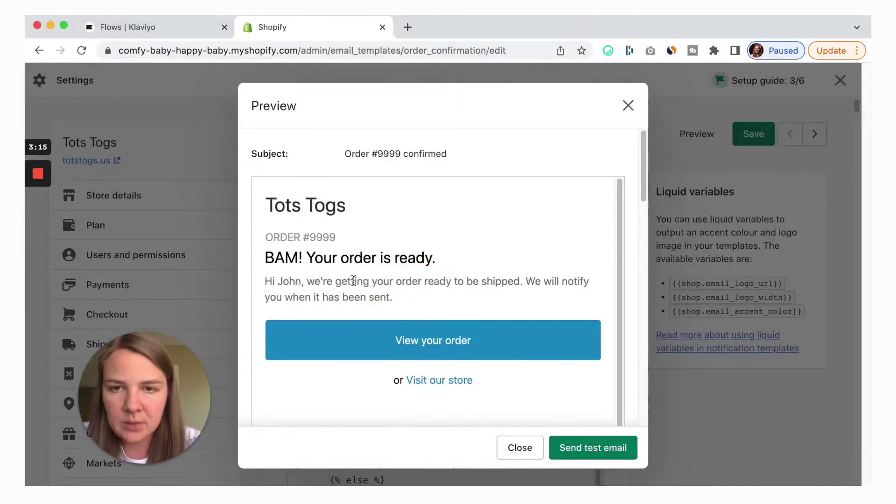
{"action": "left_click", "coordinate": [323, 281]}
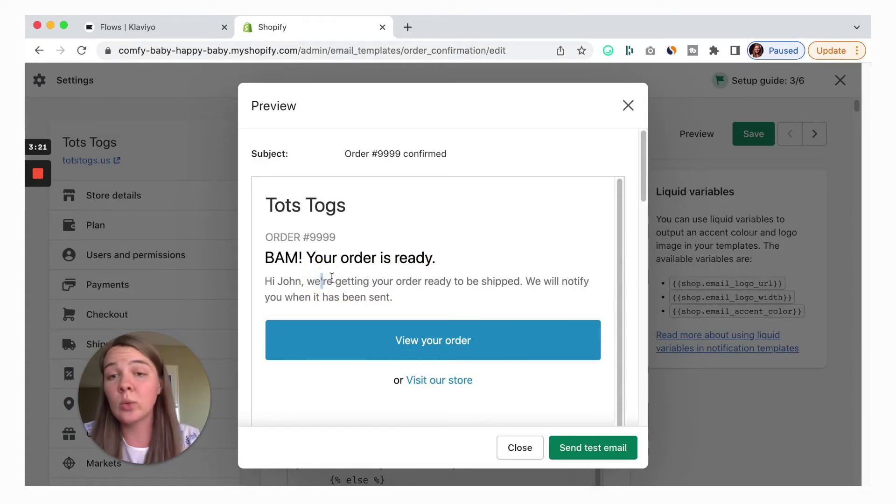
{"action": "double_click", "coordinate": [314, 281]}
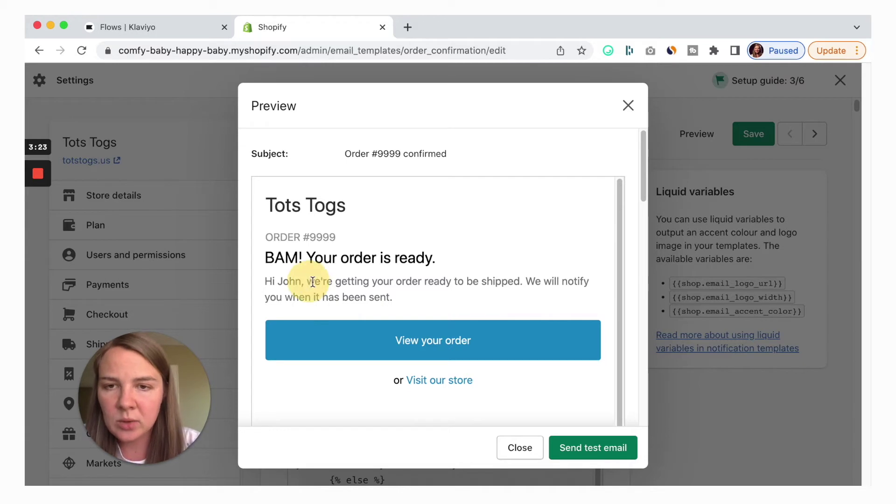
{"action": "left_click", "coordinate": [335, 282]}
{"action": "left_click_drag", "start_coordinate": [336, 281], "coordinate": [525, 279]}
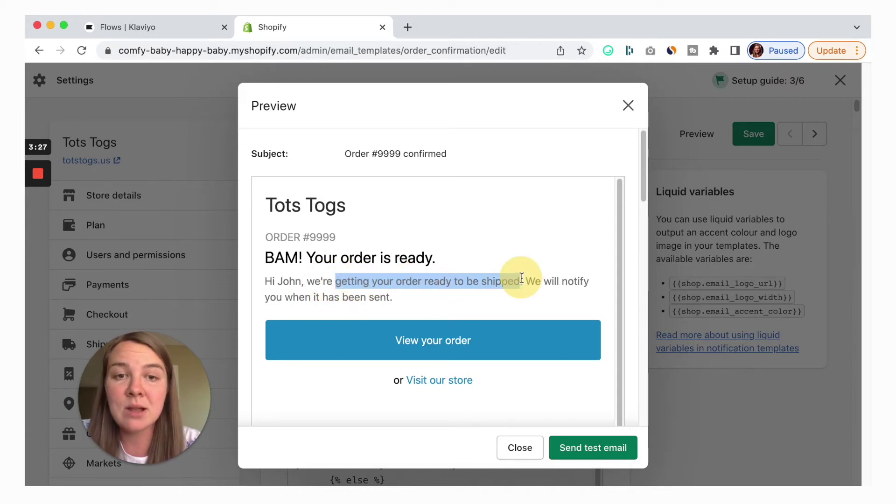
{"action": "left_click", "coordinate": [517, 451]}
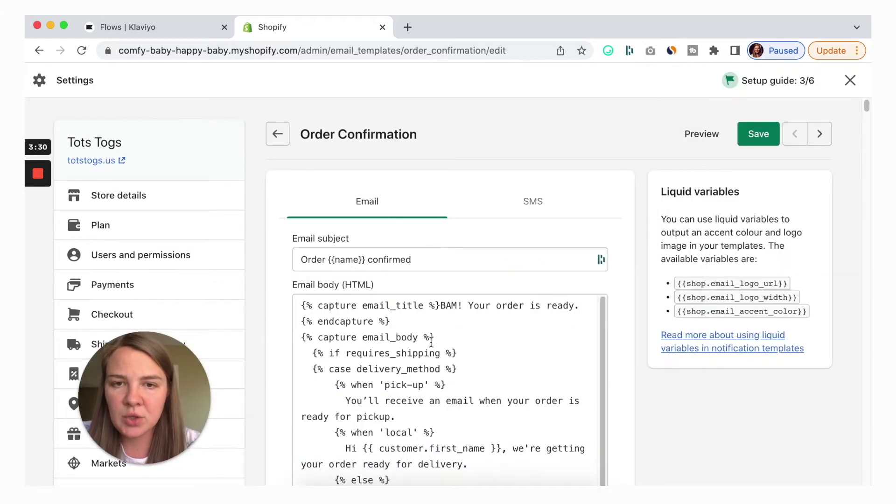
Step: Replace the order-ready shipping sentence with 'we're so excited you joined the club of our superfans!' and preview
{"action": "key", "text": "ctrl+f"}
{"action": "key", "text": "super+v"}
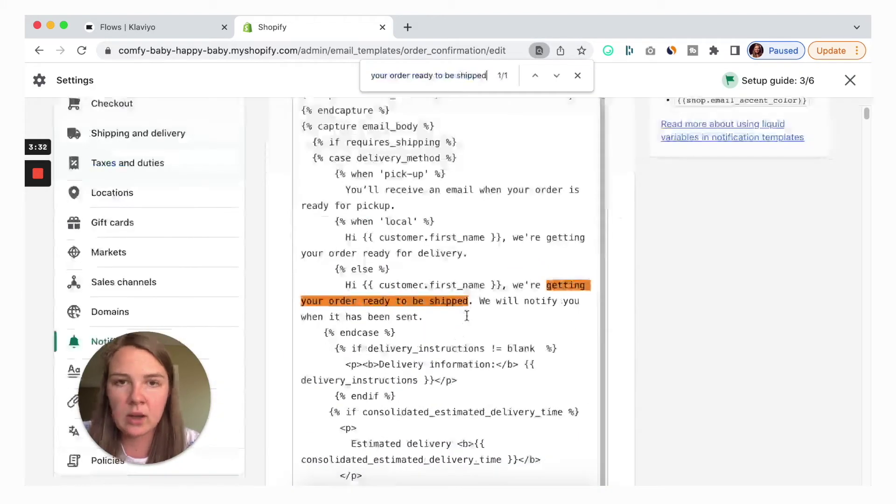
{"action": "scroll", "coordinate": [420, 299], "scroll_direction": "down", "scroll_amount": 1}
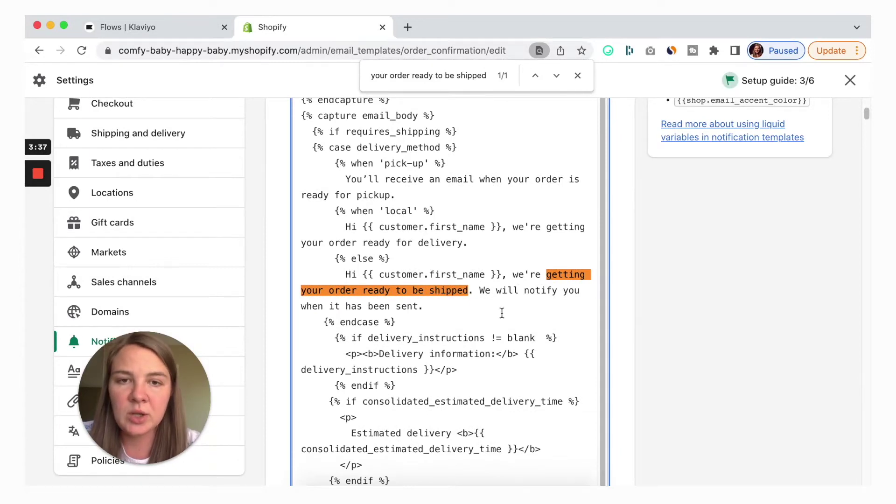
{"action": "scroll", "coordinate": [502, 312], "scroll_direction": "down", "scroll_amount": 2}
{"action": "key", "text": "Escape"}
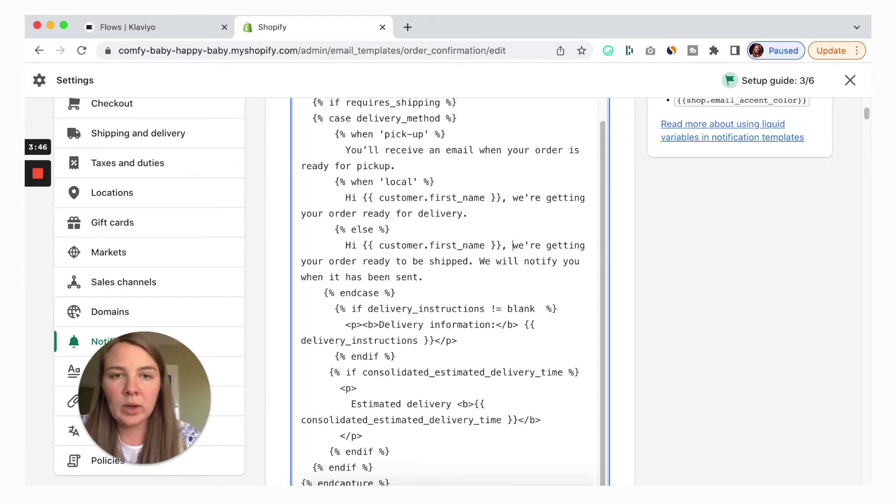
{"action": "type", "text": "we're "}
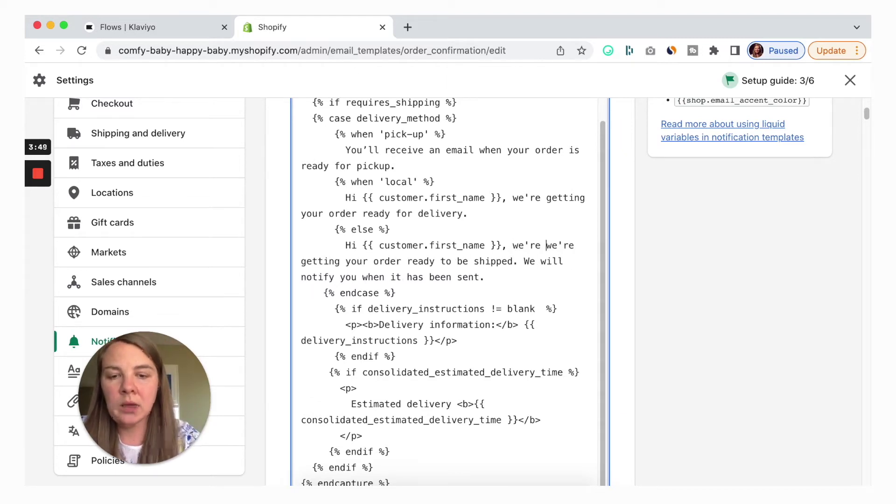
{"action": "type", "text": "so excited you joined "}
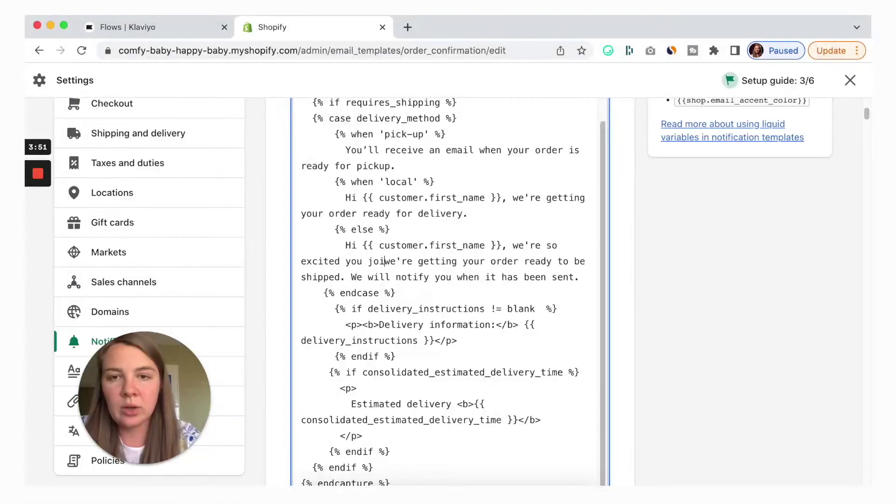
{"action": "type", "text": "the club of o"}
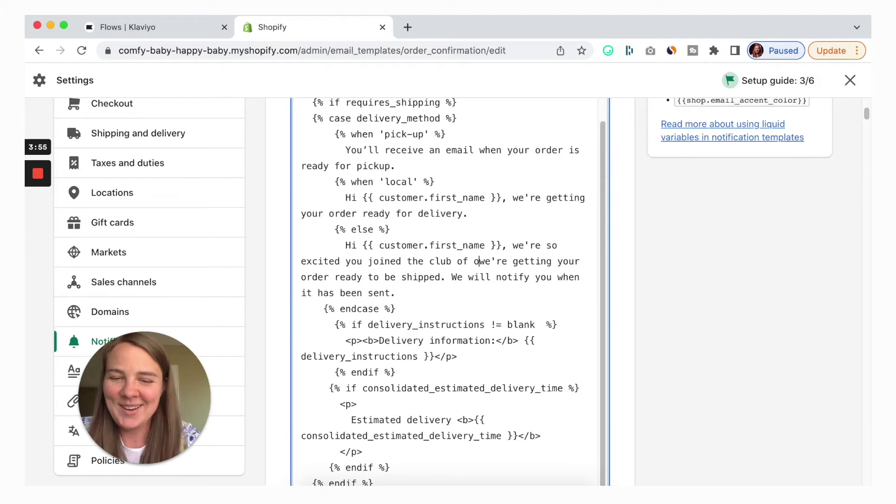
{"action": "type", "text": "ur superfans!"}
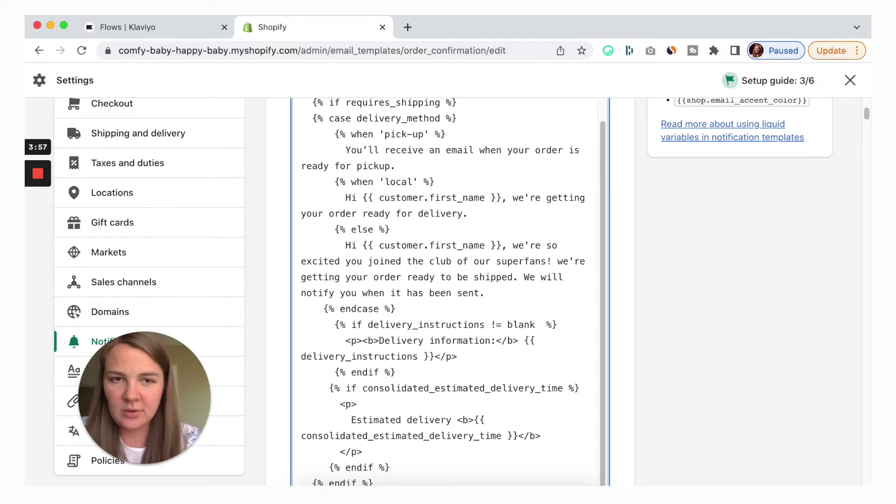
{"action": "left_click", "coordinate": [521, 274], "text": "shift"}
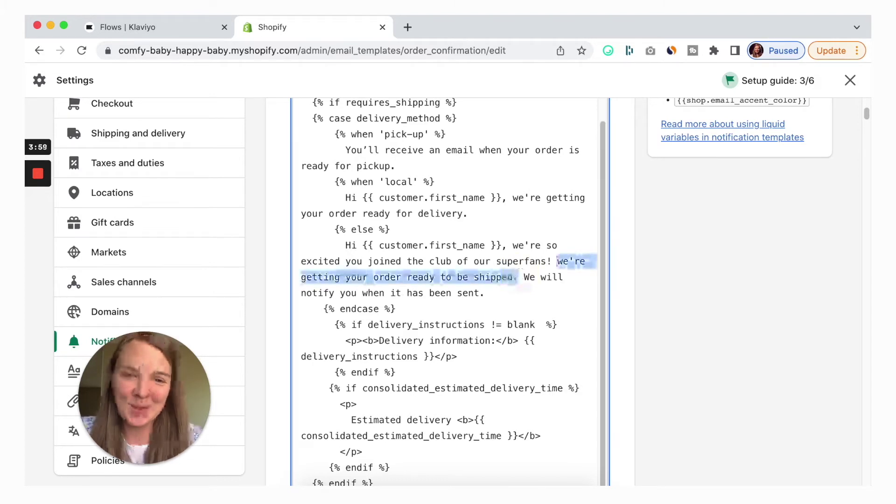
{"action": "key", "text": "BackSpace"}
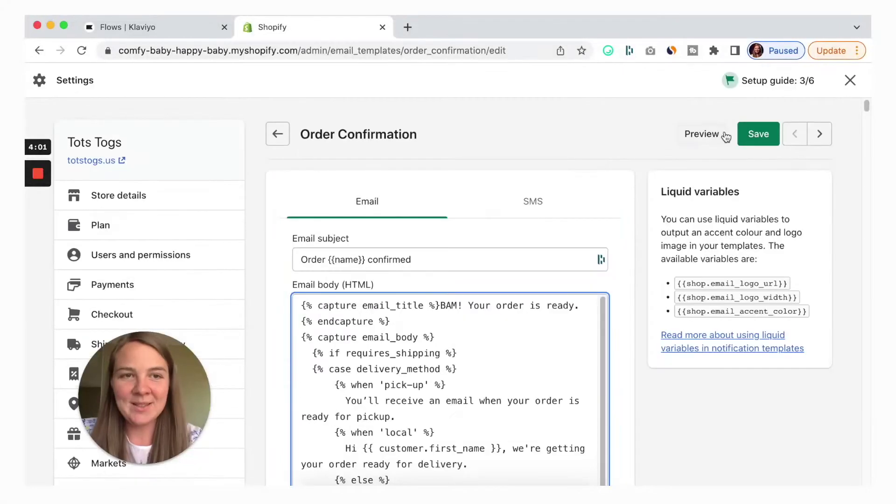
{"action": "left_click", "coordinate": [698, 135]}
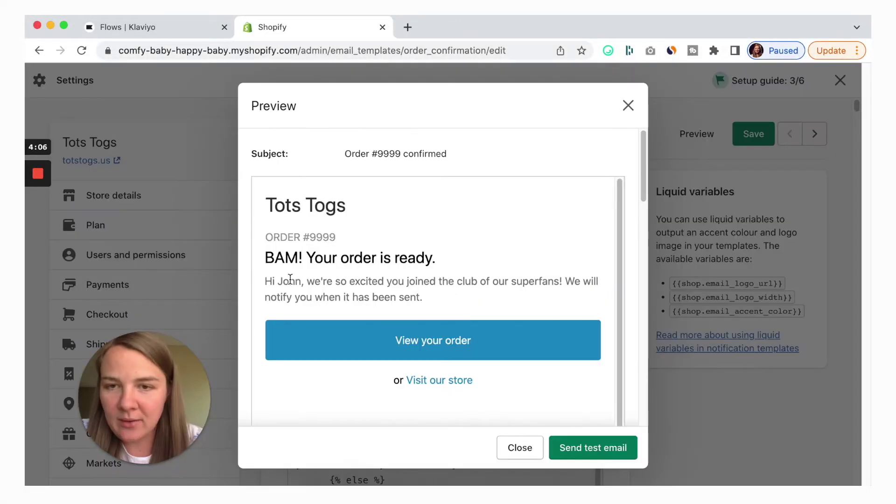
{"action": "left_click_drag", "start_coordinate": [271, 285], "coordinate": [563, 283]}
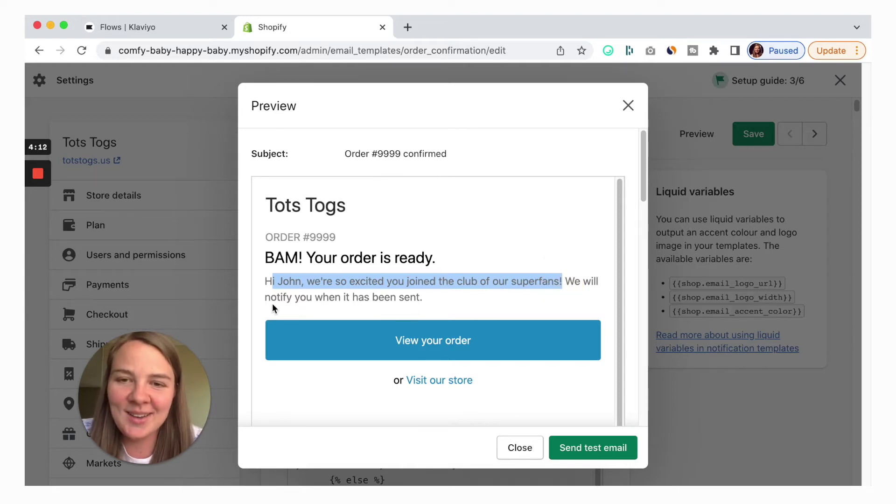
{"action": "triple_click", "coordinate": [570, 275]}
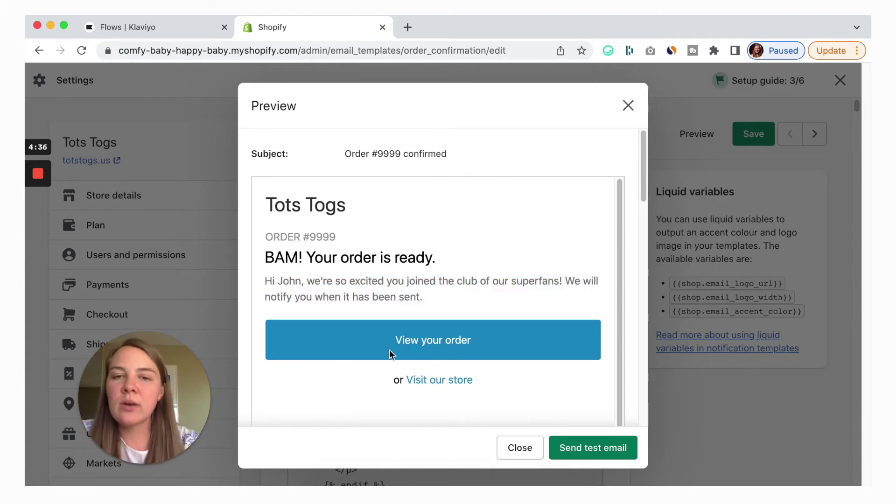
{"action": "left_click_drag", "start_coordinate": [399, 340], "coordinate": [516, 340]}
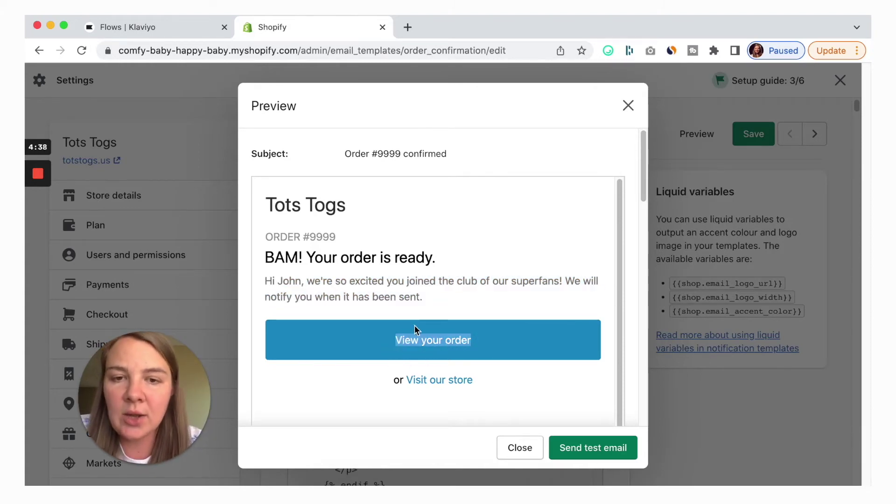
{"action": "left_click", "coordinate": [627, 112]}
{"action": "key", "text": "super+f"}
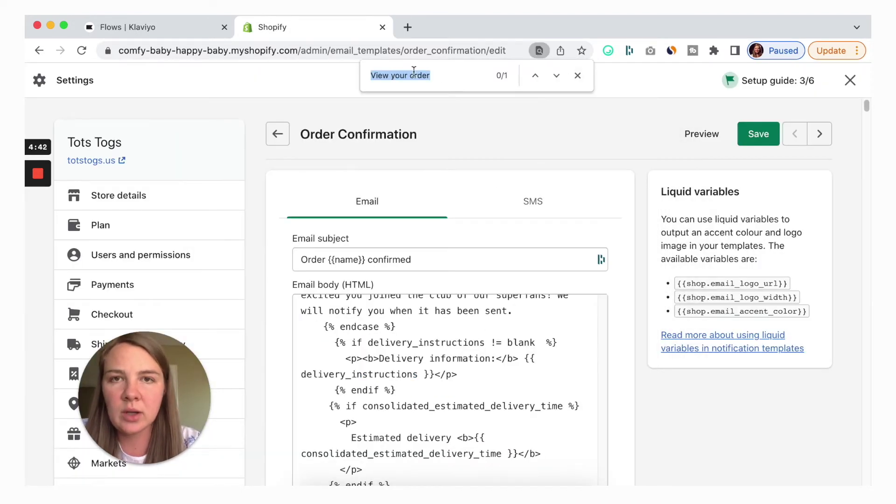
Step: Change the button text 'View your order' to 'VIEW MY ORDER' and preview the email
{"action": "left_click", "coordinate": [437, 77]}
{"action": "key", "text": "Return"}
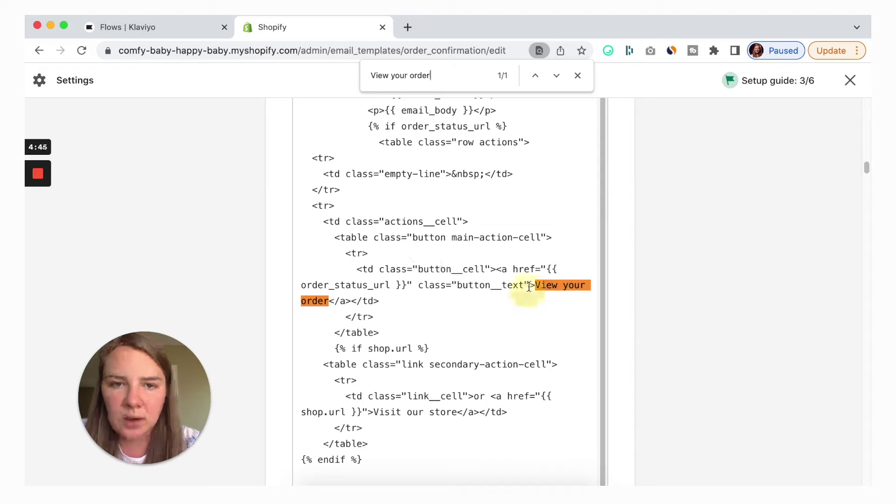
{"action": "left_click_drag", "start_coordinate": [537, 284], "coordinate": [330, 301]}
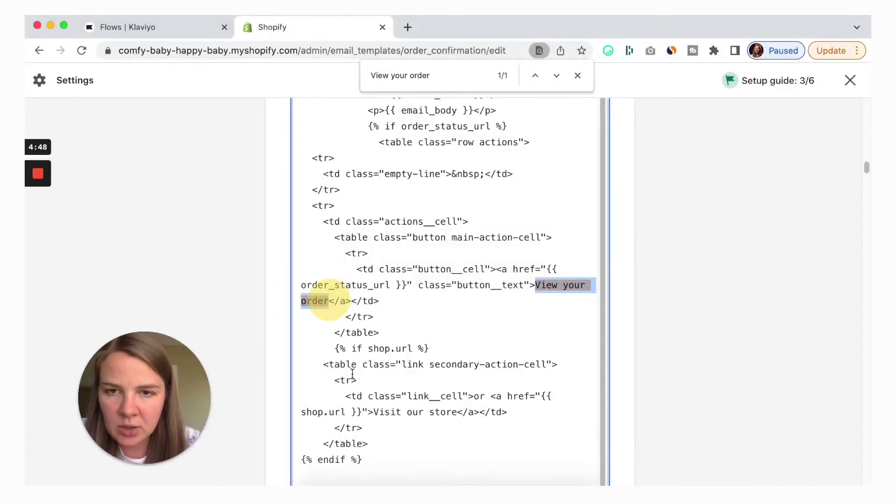
{"action": "type", "text": "V"}
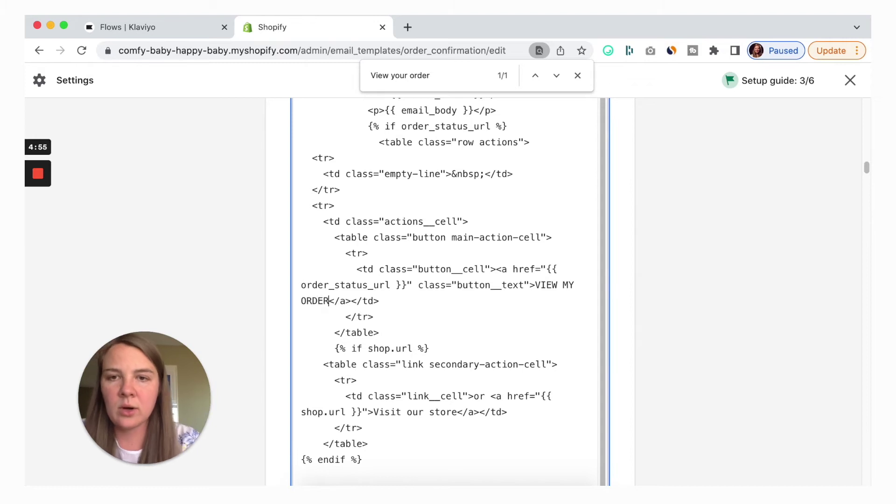
{"action": "left_click", "coordinate": [579, 75]}
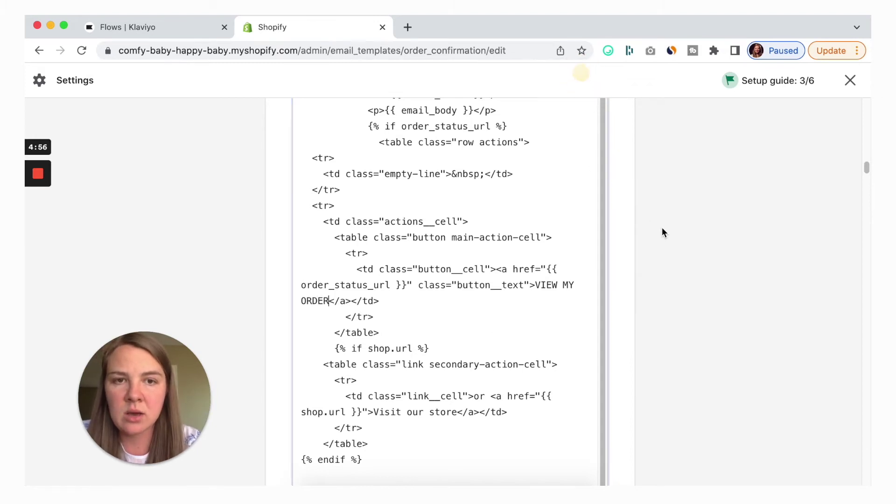
{"action": "scroll", "coordinate": [668, 231], "scroll_direction": "up", "scroll_amount": 10}
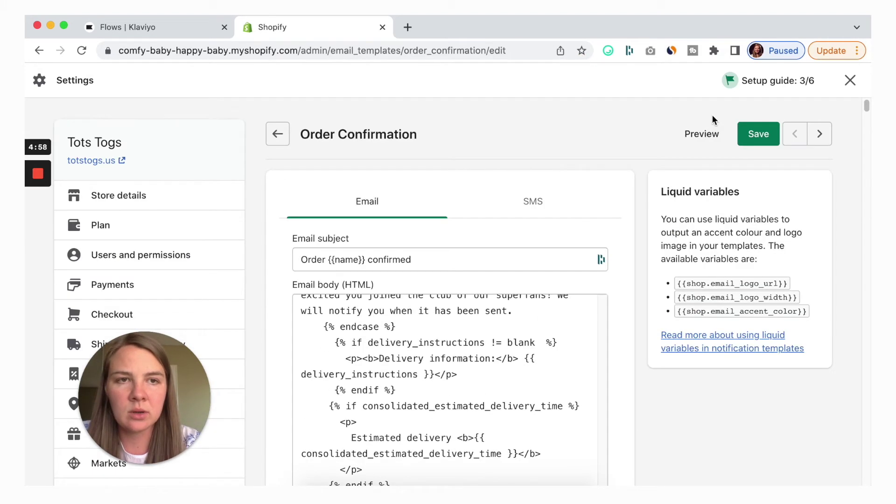
{"action": "left_click", "coordinate": [708, 138]}
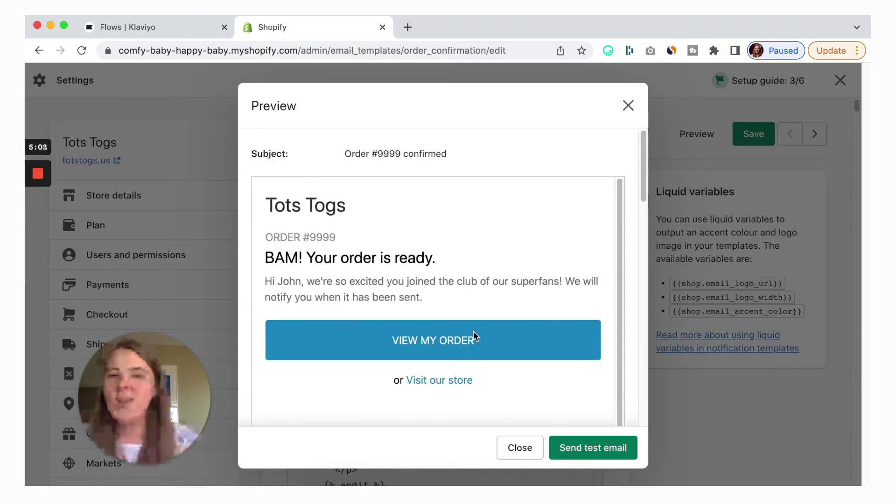
Step: Review the email preview, save the Order confirmation template, then switch to its SMS version
{"action": "scroll", "coordinate": [532, 273], "scroll_direction": "down", "scroll_amount": 9}
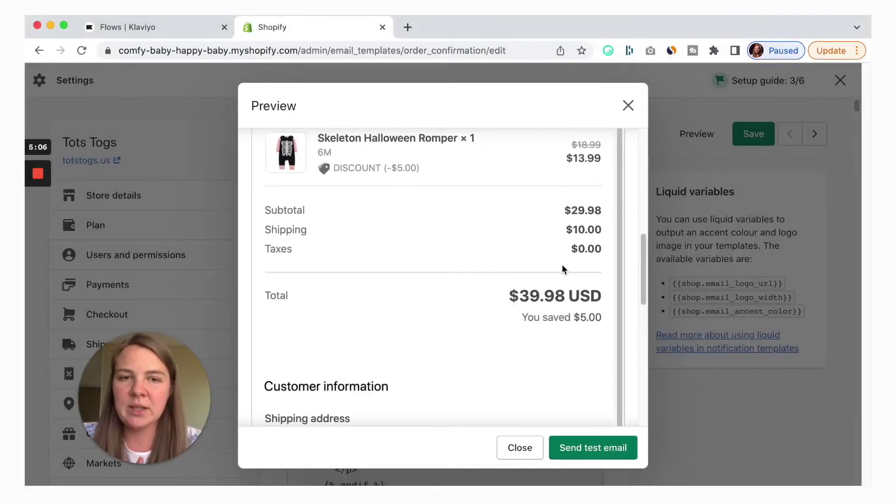
{"action": "scroll", "coordinate": [562, 264], "scroll_direction": "down", "scroll_amount": 8}
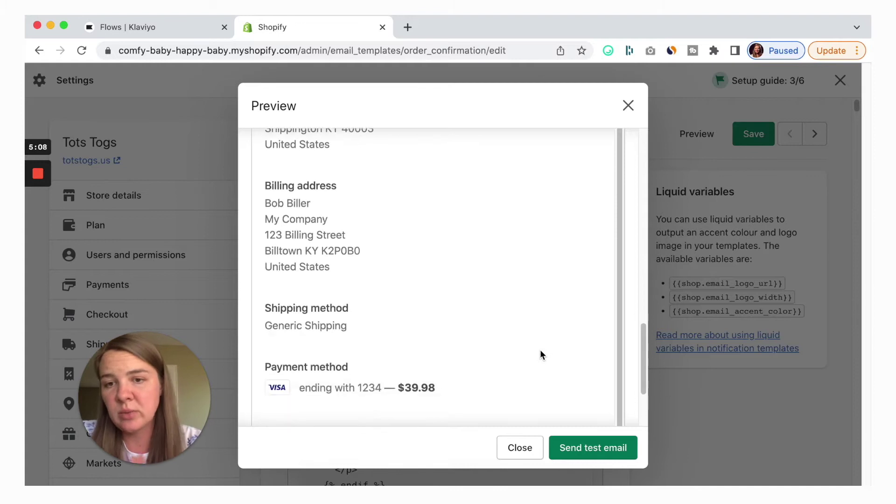
{"action": "scroll", "coordinate": [541, 351], "scroll_direction": "down", "scroll_amount": 3}
{"action": "left_click", "coordinate": [627, 107]}
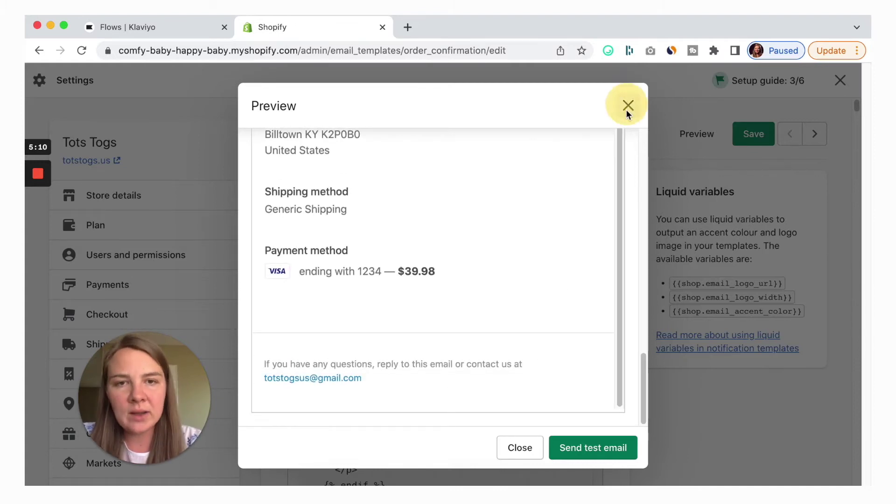
{"action": "scroll", "coordinate": [626, 411], "scroll_direction": "down", "scroll_amount": 3}
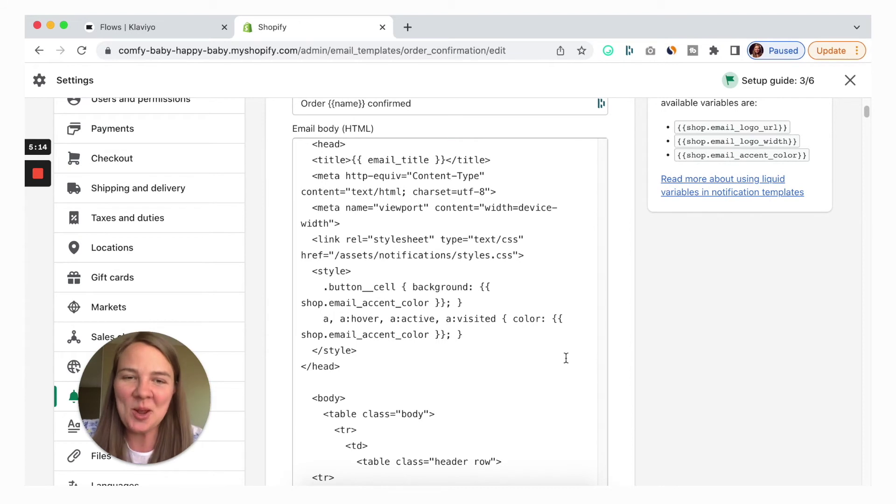
{"action": "scroll", "coordinate": [565, 358], "scroll_direction": "down", "scroll_amount": 5}
{"action": "scroll", "coordinate": [685, 326], "scroll_direction": "up", "scroll_amount": 3}
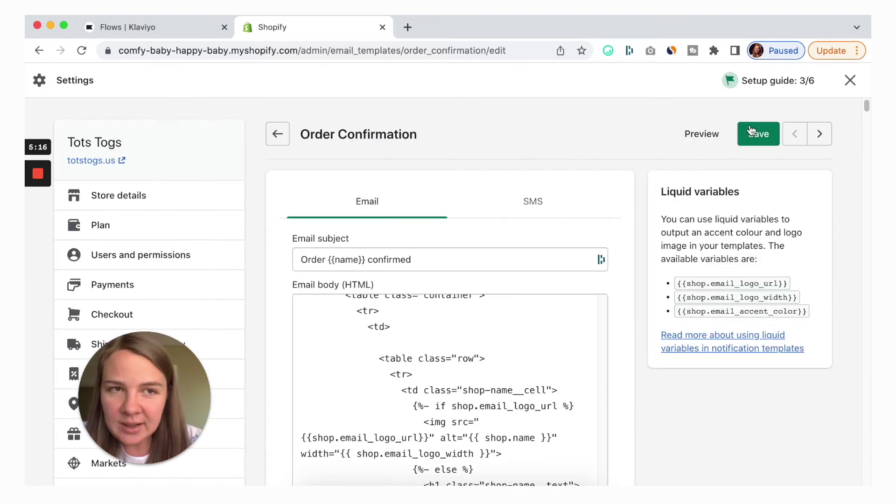
{"action": "left_click", "coordinate": [759, 134]}
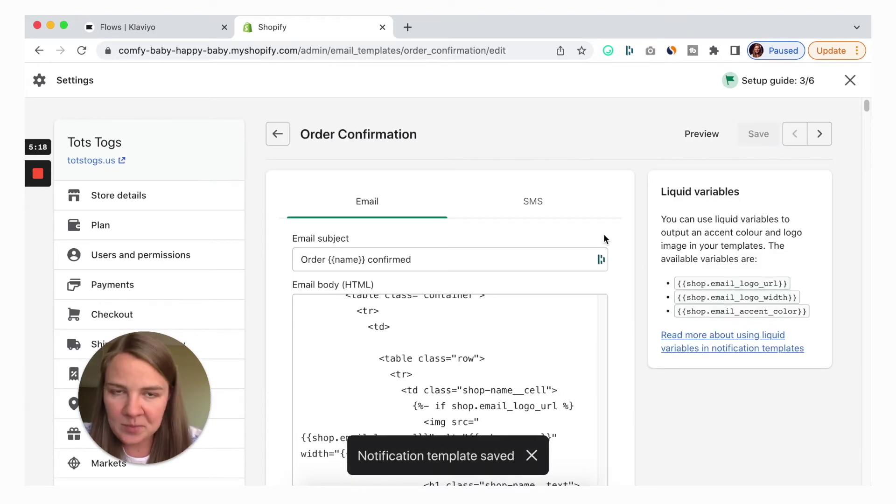
{"action": "left_click", "coordinate": [535, 220]}
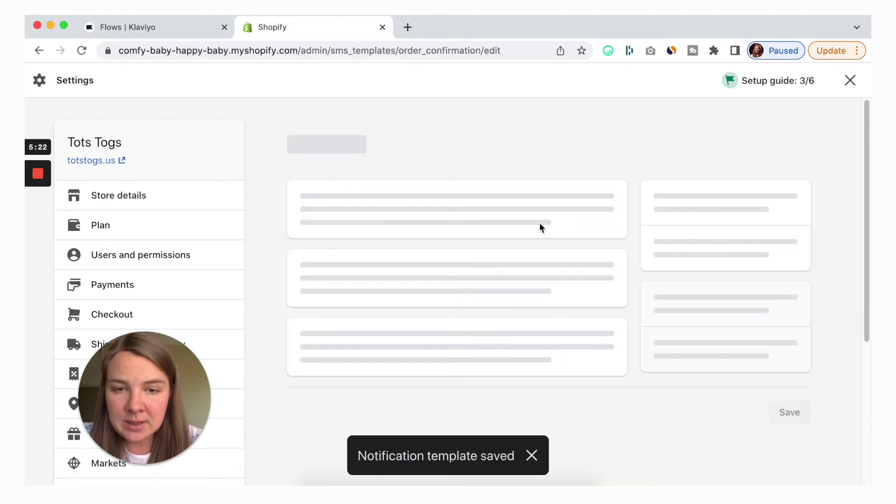
{"action": "scroll", "coordinate": [509, 372], "scroll_direction": "down", "scroll_amount": 2}
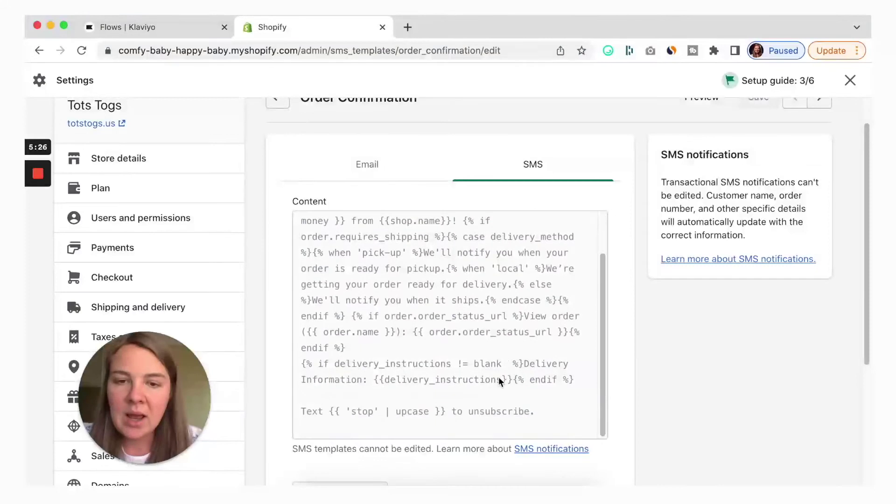
{"action": "scroll", "coordinate": [624, 410], "scroll_direction": "down", "scroll_amount": 2}
{"action": "scroll", "coordinate": [624, 414], "scroll_direction": "down", "scroll_amount": 2}
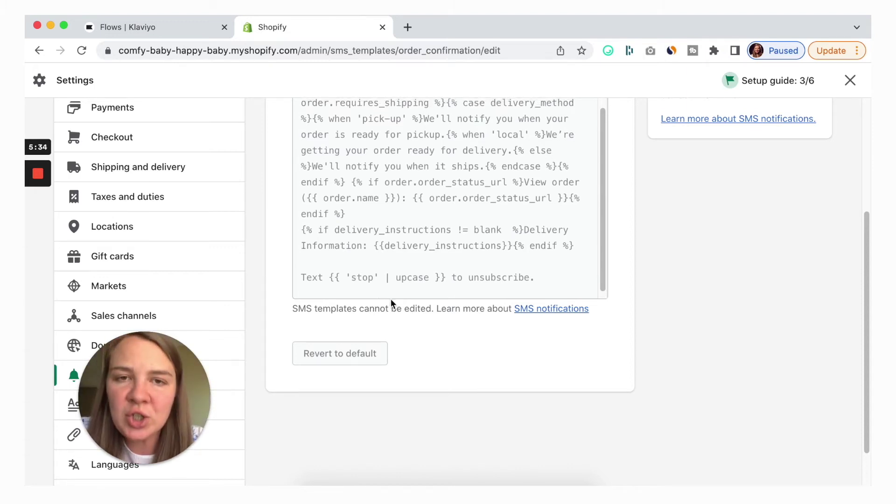
{"action": "scroll", "coordinate": [379, 298], "scroll_direction": "up", "scroll_amount": 5}
{"action": "left_click", "coordinate": [350, 199]}
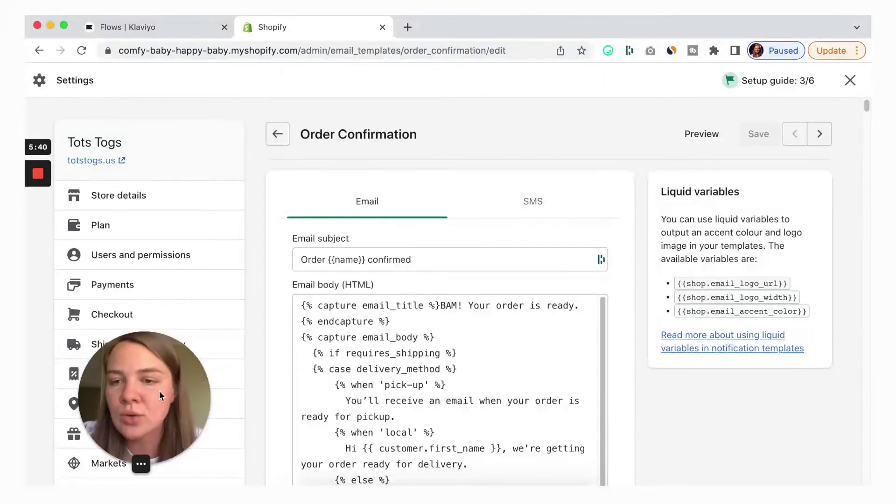
{"action": "left_click_drag", "start_coordinate": [159, 391], "coordinate": [401, 341]}
{"action": "scroll", "coordinate": [152, 289], "scroll_direction": "down", "scroll_amount": 3}
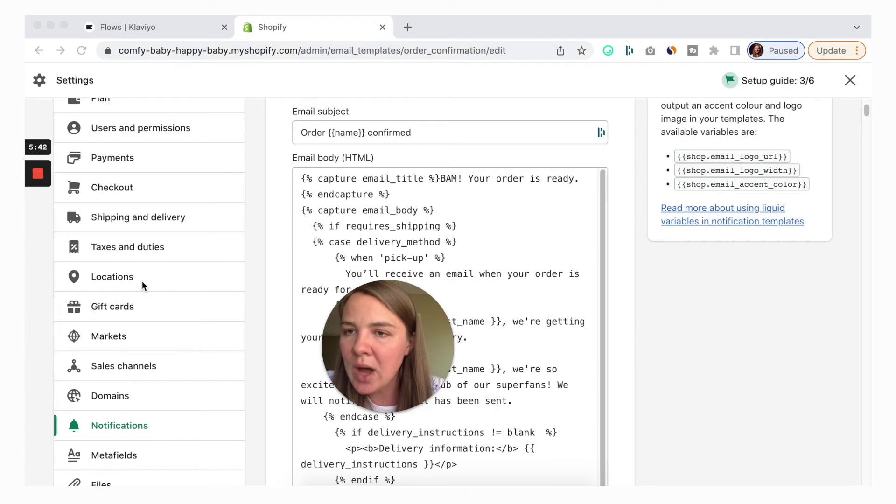
{"action": "scroll", "coordinate": [108, 188], "scroll_direction": "up", "scroll_amount": 3}
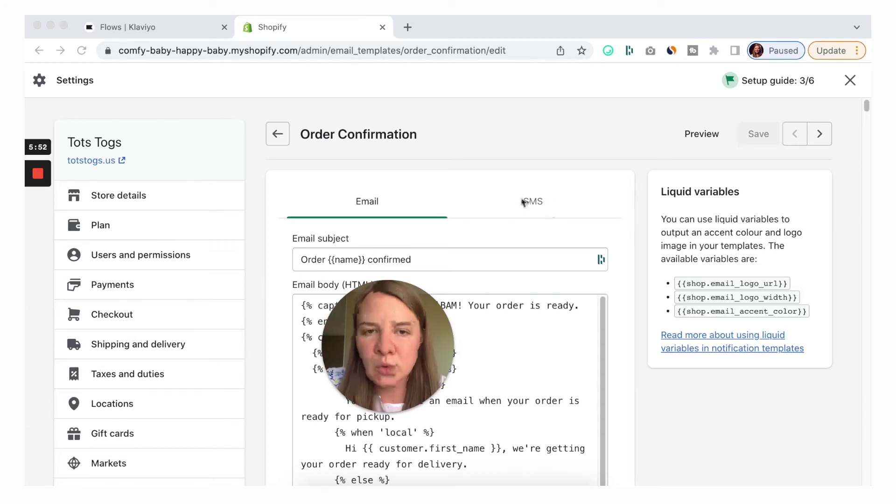
{"action": "left_click_drag", "start_coordinate": [392, 346], "coordinate": [175, 391]}
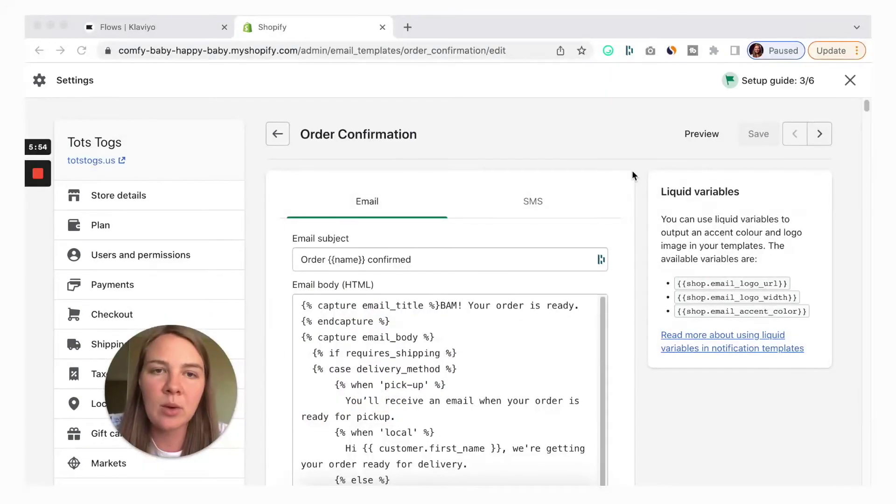
{"action": "left_click", "coordinate": [612, 156]}
{"action": "scroll", "coordinate": [467, 177], "scroll_direction": "down", "scroll_amount": 2}
{"action": "scroll", "coordinate": [291, 203], "scroll_direction": "up", "scroll_amount": 2}
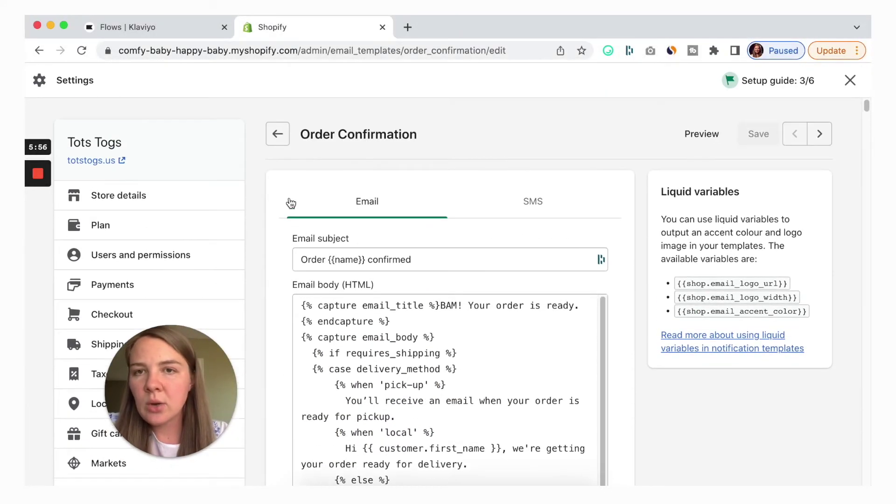
Step: Return to Notifications and open the Customize email templates page
{"action": "left_click", "coordinate": [278, 133]}
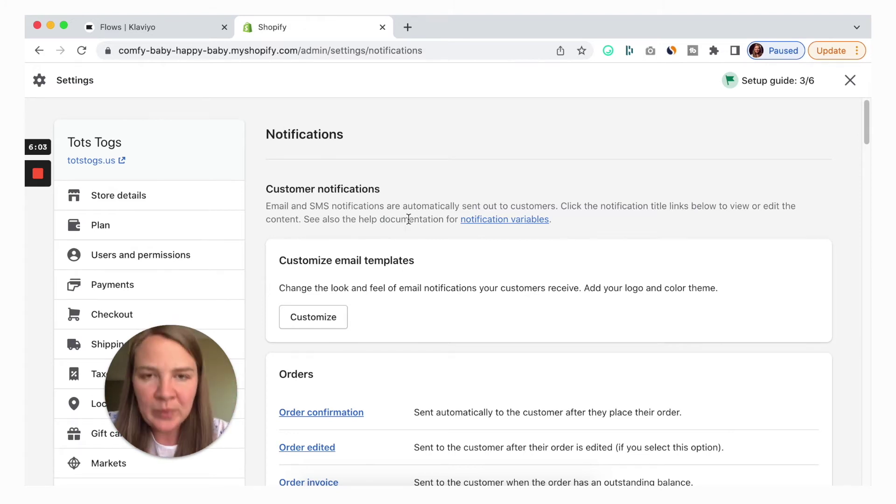
{"action": "left_click", "coordinate": [311, 317]}
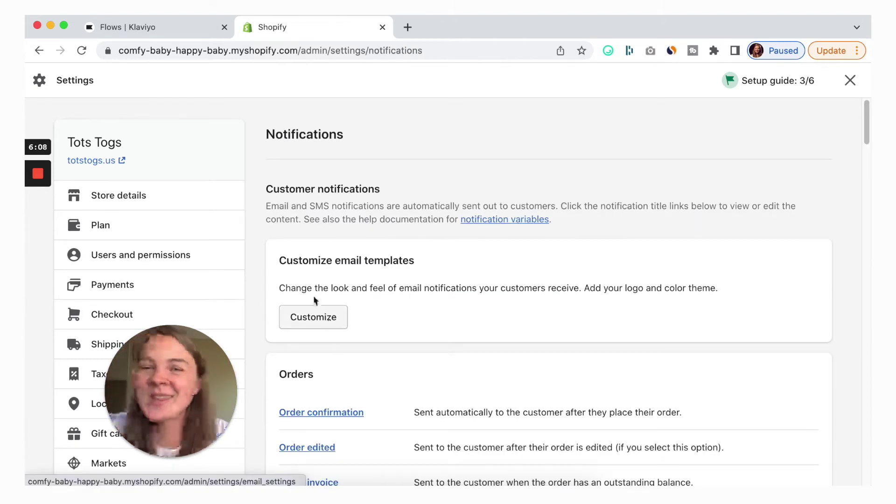
{"action": "left_click", "coordinate": [313, 322]}
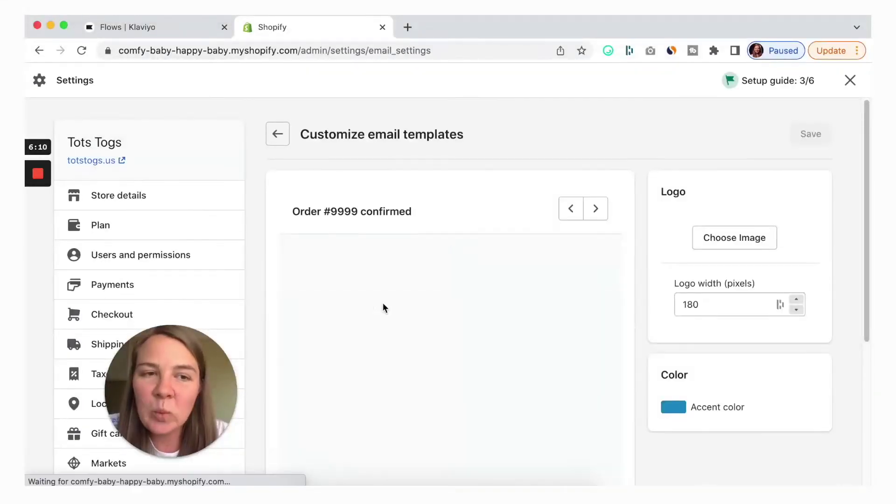
Step: Choose the pink Tots Togs bird image as the email template logo
{"action": "scroll", "coordinate": [530, 266], "scroll_direction": "down", "scroll_amount": 1}
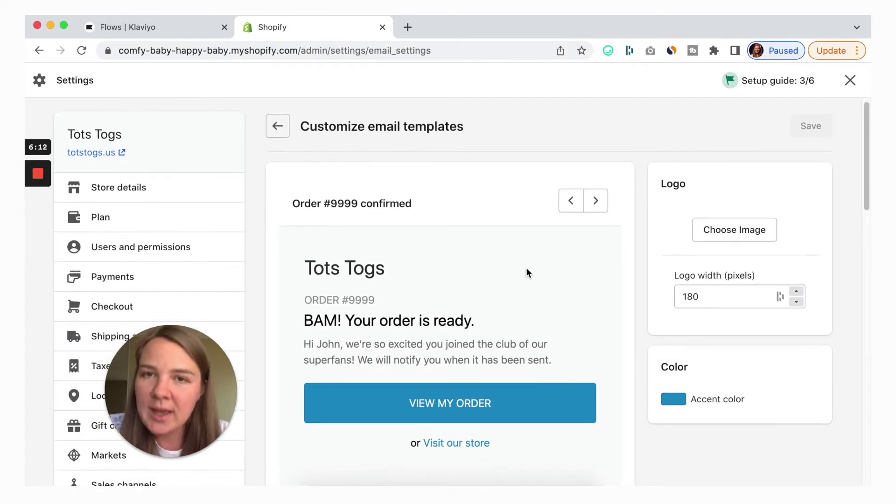
{"action": "scroll", "coordinate": [529, 281], "scroll_direction": "down", "scroll_amount": 2}
{"action": "scroll", "coordinate": [529, 282], "scroll_direction": "up", "scroll_amount": 1}
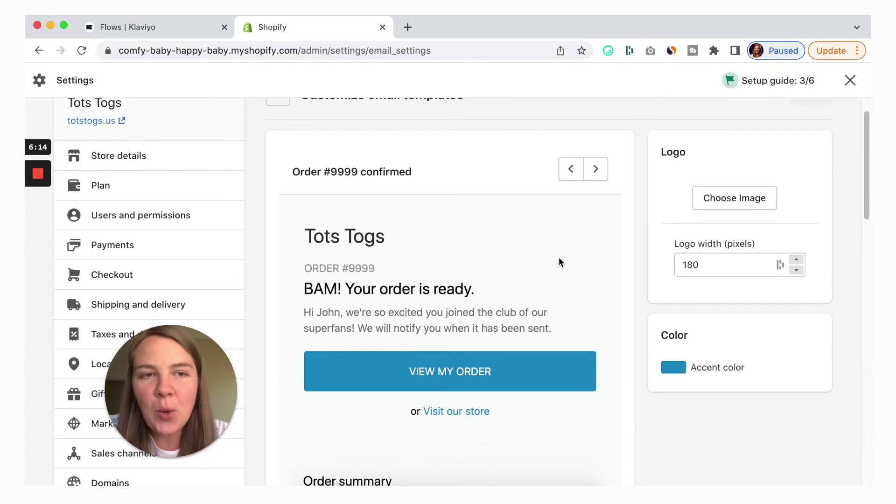
{"action": "scroll", "coordinate": [560, 223], "scroll_direction": "up", "scroll_amount": 2}
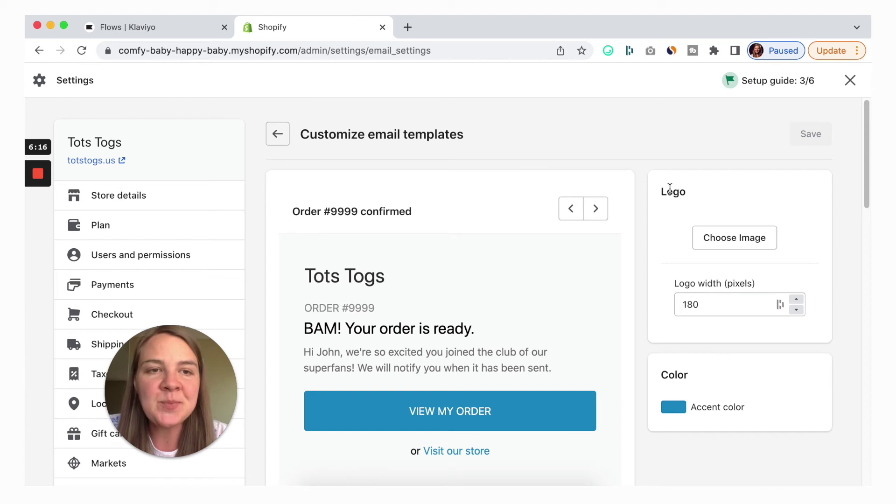
{"action": "left_click_drag", "start_coordinate": [661, 192], "coordinate": [702, 195]}
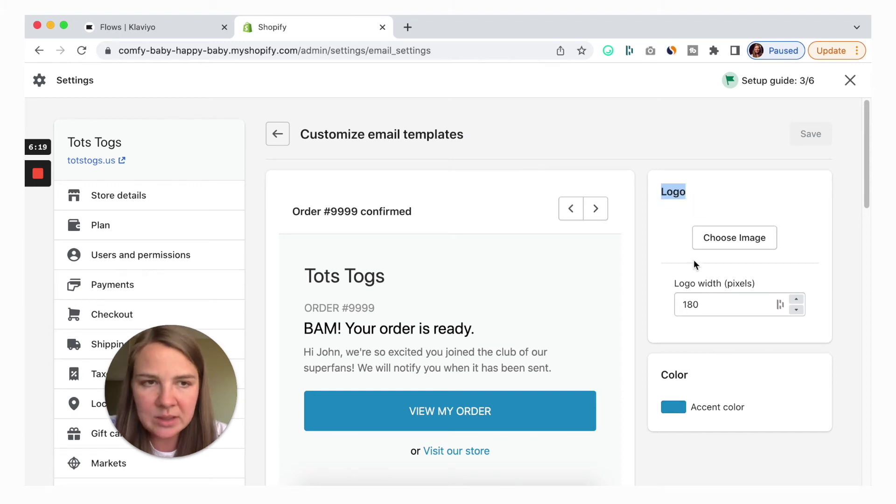
{"action": "left_click", "coordinate": [696, 239]}
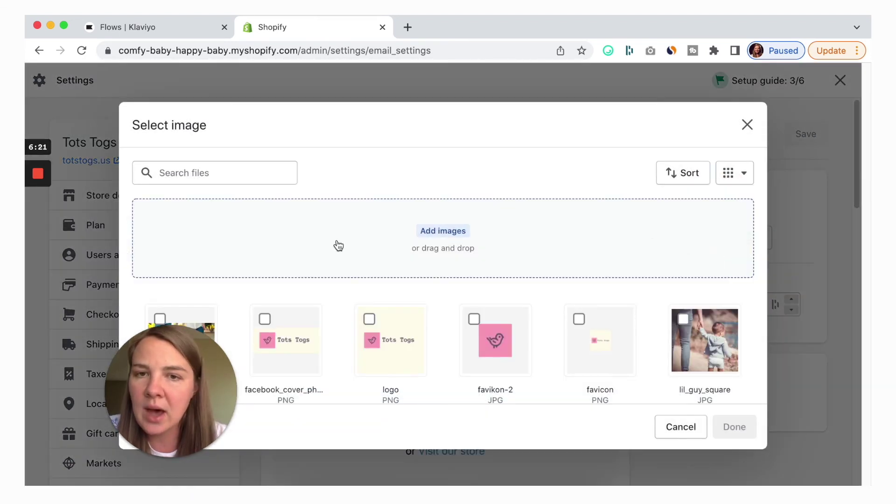
{"action": "left_click_drag", "start_coordinate": [153, 409], "coordinate": [68, 463]}
{"action": "left_click", "coordinate": [278, 348]}
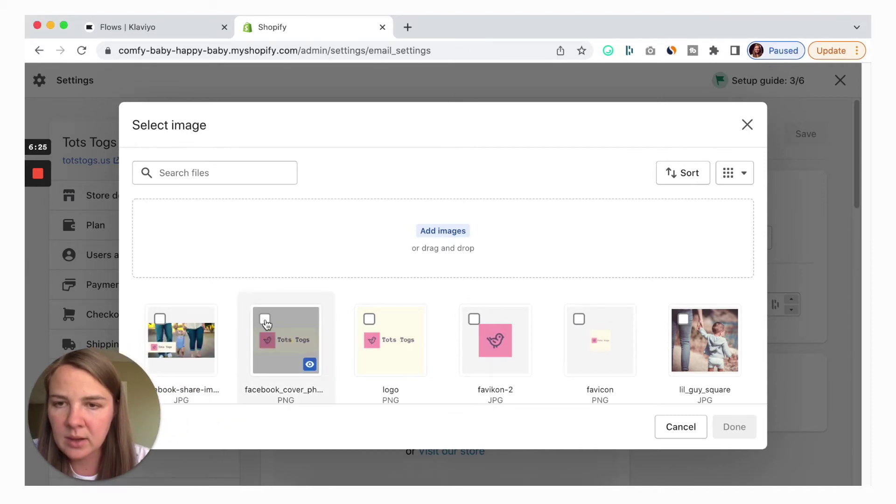
{"action": "left_click", "coordinate": [726, 431]}
Step: Save the template customization and reload so the preview shows the logo
{"action": "left_click", "coordinate": [811, 134]}
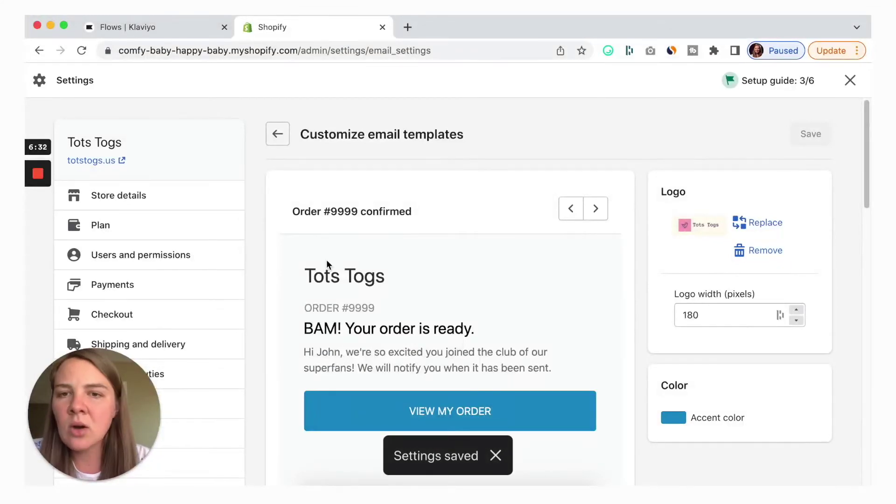
{"action": "left_click", "coordinate": [82, 50]}
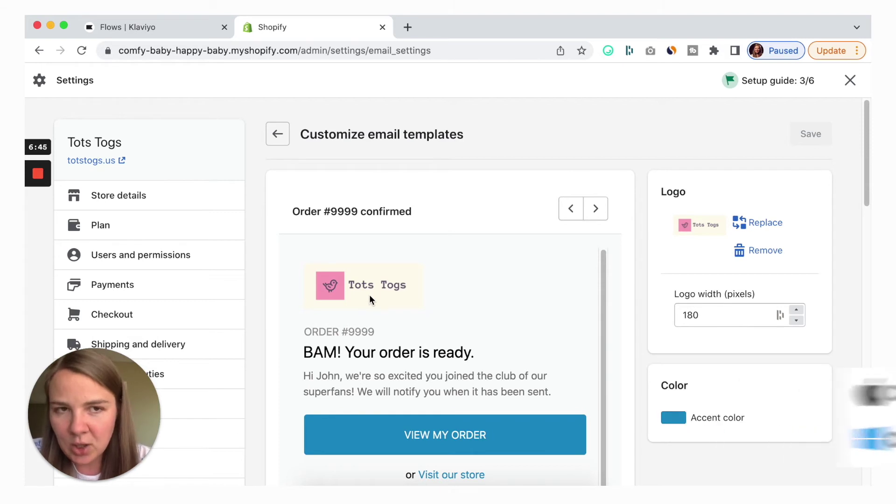
{"action": "scroll", "coordinate": [569, 315], "scroll_direction": "down", "scroll_amount": 2}
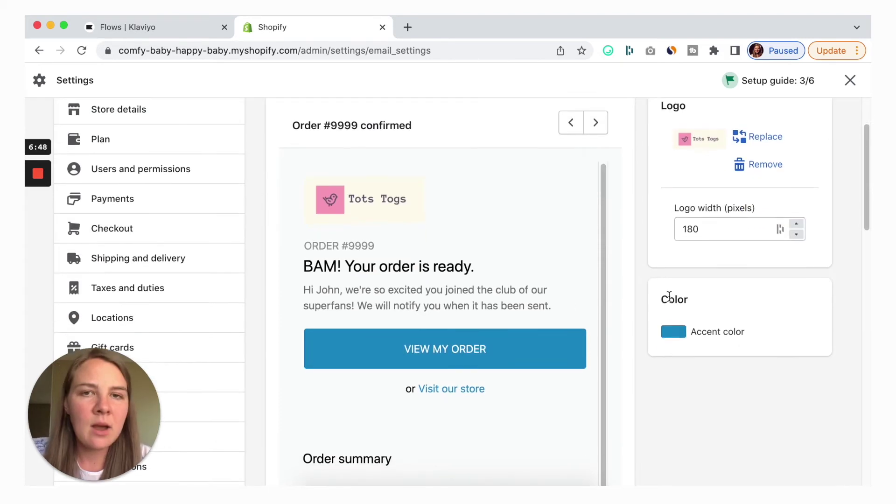
Step: Nudge the logo width up one pixel and set it back to 180 px
{"action": "left_click", "coordinate": [799, 225]}
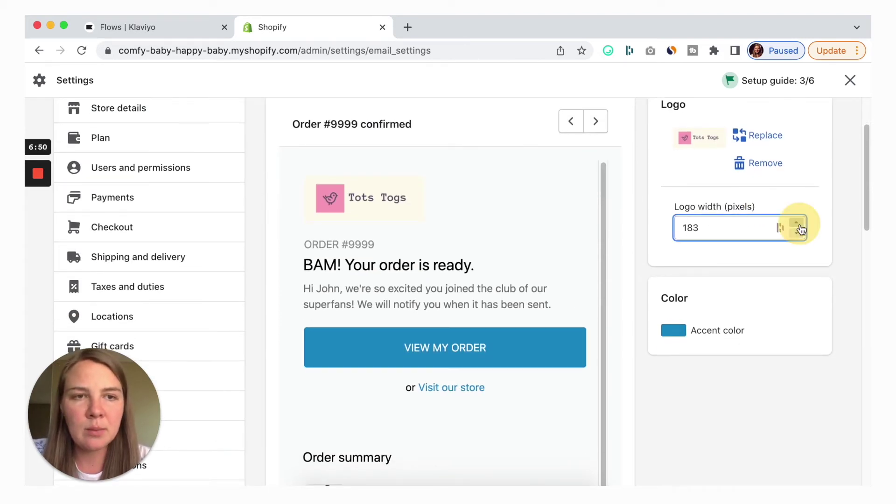
{"action": "left_click", "coordinate": [797, 236]}
{"action": "left_click", "coordinate": [796, 236]}
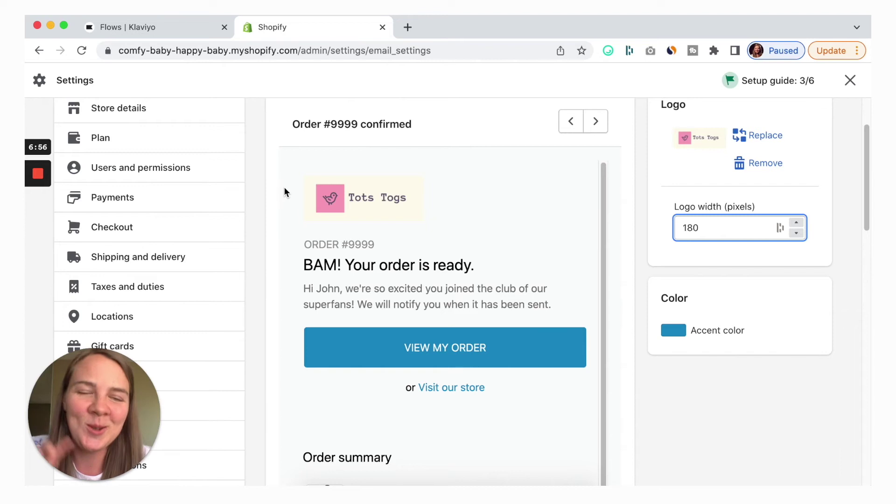
Step: Change the email accent colour from blue to a soft pink
{"action": "left_click", "coordinate": [672, 332]}
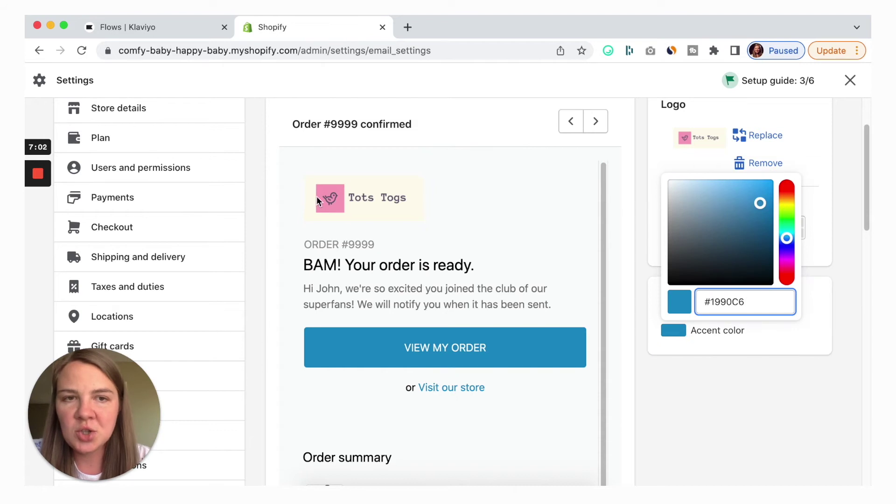
{"action": "left_click_drag", "start_coordinate": [785, 261], "coordinate": [789, 265]}
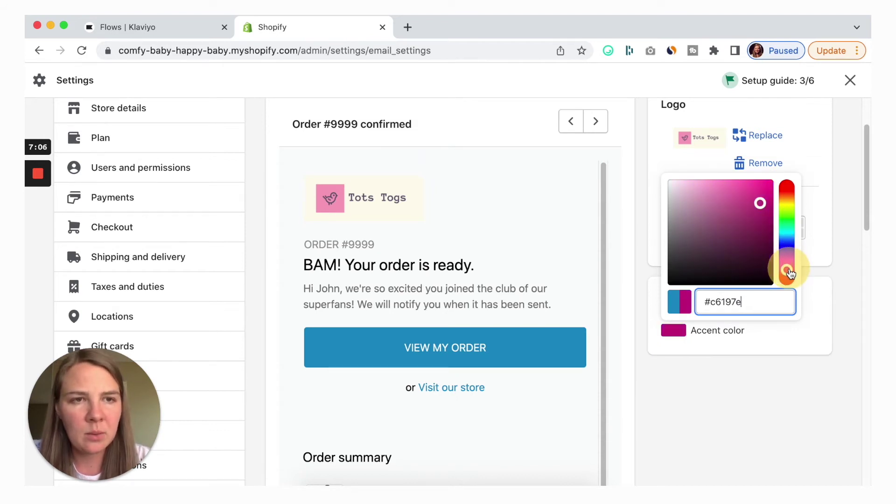
{"action": "left_click", "coordinate": [752, 190]}
{"action": "left_click_drag", "start_coordinate": [749, 187], "coordinate": [721, 178]}
{"action": "left_click", "coordinate": [714, 378]}
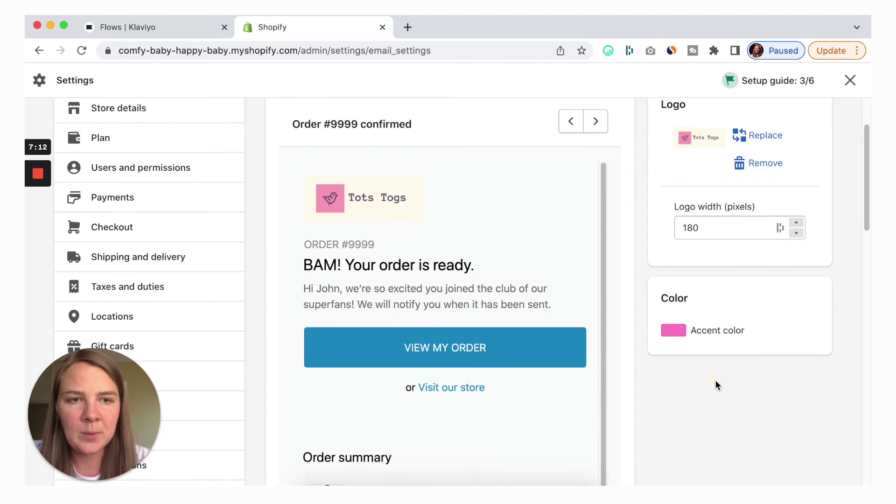
Step: Save the template branding and reload the page to confirm the pink accent persists
{"action": "scroll", "coordinate": [682, 201], "scroll_direction": "up", "scroll_amount": 3}
{"action": "left_click", "coordinate": [813, 135]}
{"action": "left_click", "coordinate": [81, 51]}
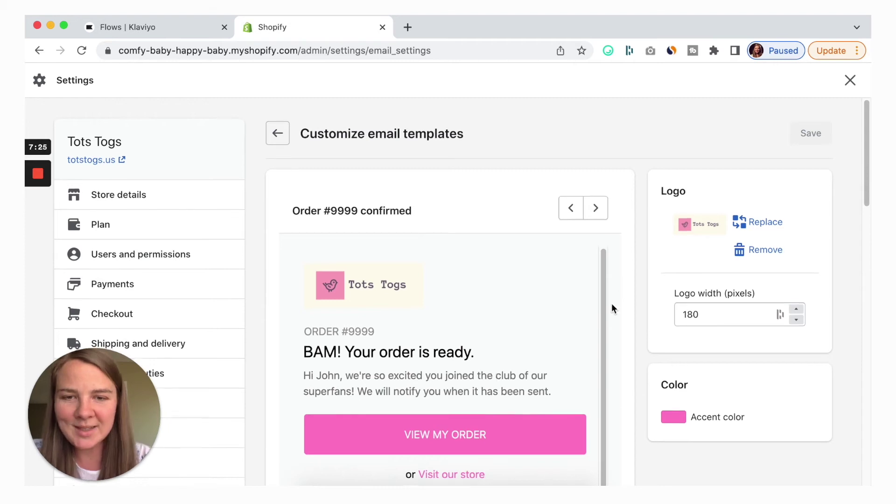
Step: Preview the order updated and invoice templates to check the pink branding
{"action": "scroll", "coordinate": [619, 282], "scroll_direction": "down", "scroll_amount": 4}
{"action": "scroll", "coordinate": [619, 283], "scroll_direction": "down", "scroll_amount": 8}
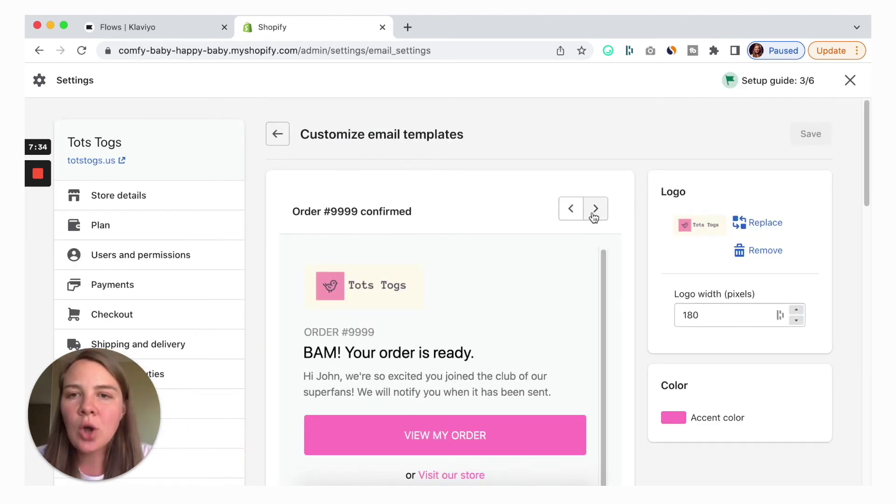
{"action": "left_click", "coordinate": [595, 209]}
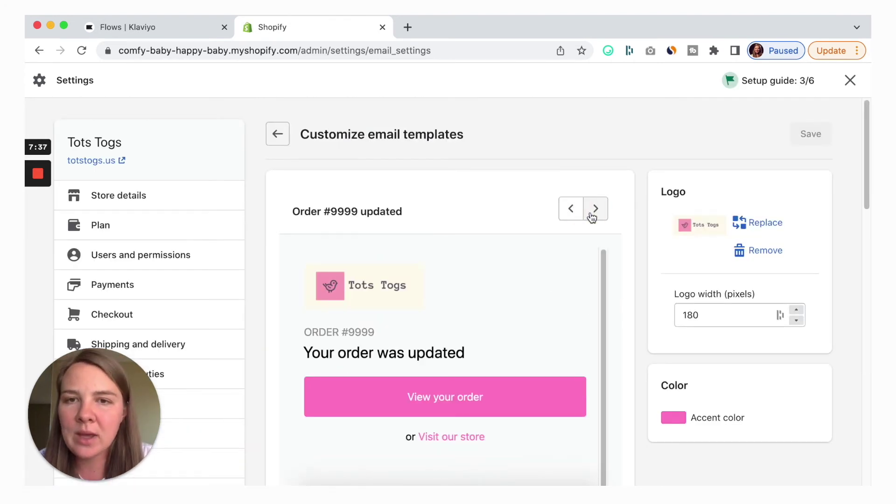
{"action": "left_click", "coordinate": [601, 214]}
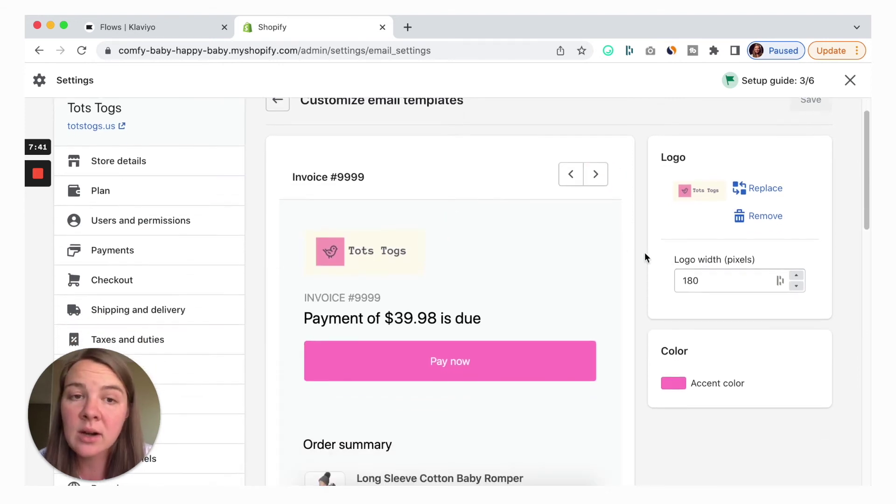
{"action": "scroll", "coordinate": [641, 255], "scroll_direction": "down", "scroll_amount": 3}
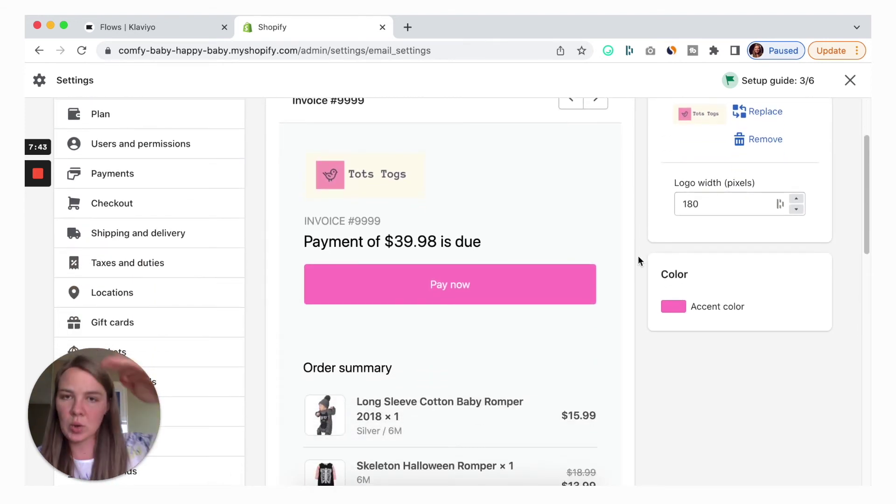
{"action": "scroll", "coordinate": [632, 262], "scroll_direction": "up", "scroll_amount": 3}
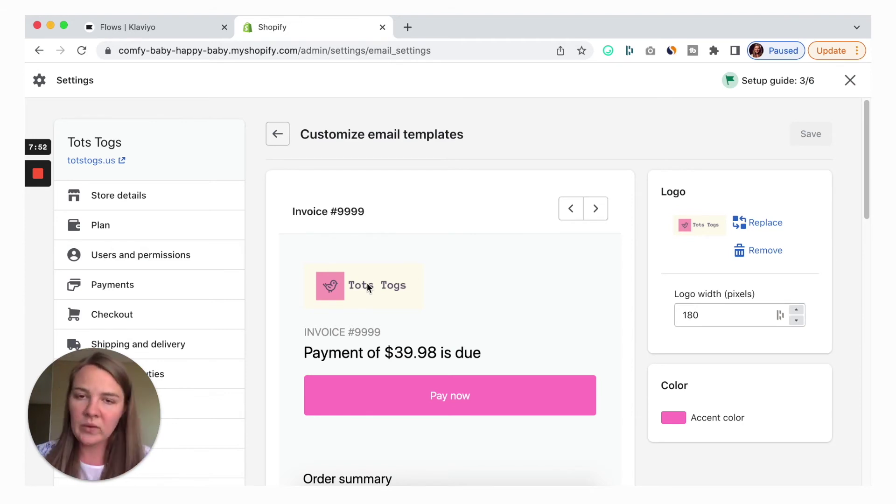
Step: Step through two more template previews, then return to the Notifications settings page
{"action": "left_click", "coordinate": [596, 209]}
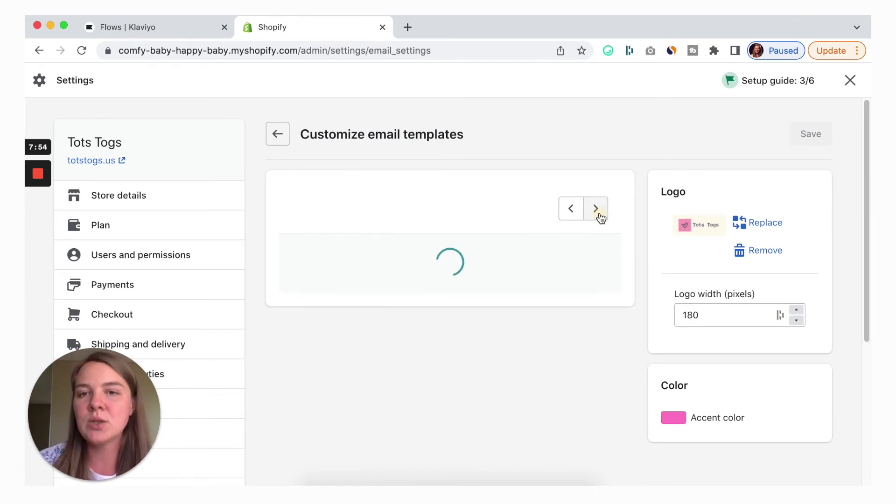
{"action": "left_click", "coordinate": [596, 210]}
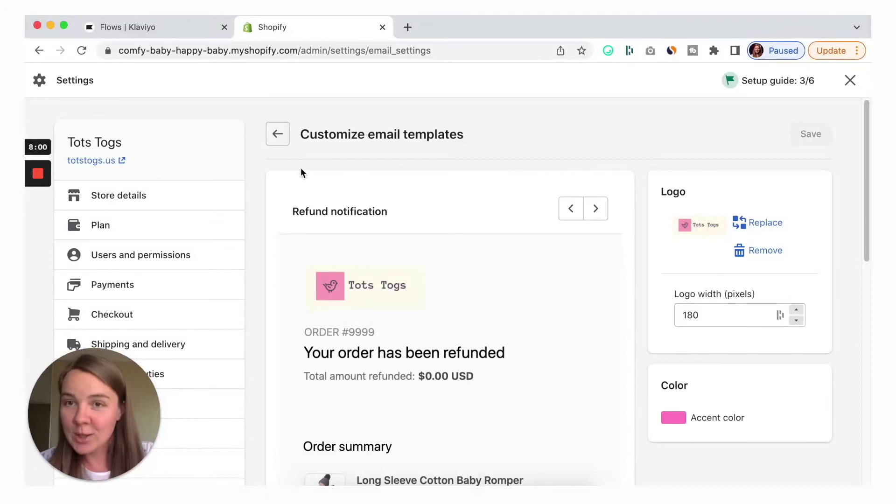
{"action": "left_click", "coordinate": [278, 135]}
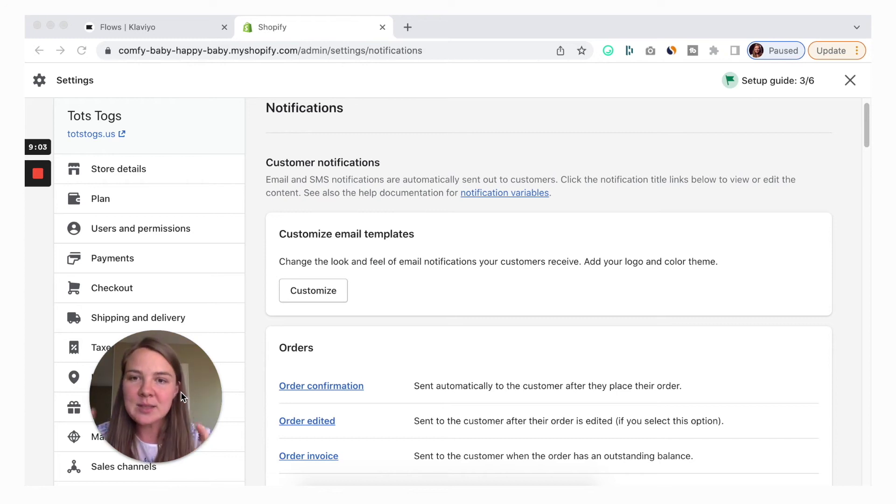
{"action": "left_click", "coordinate": [371, 388]}
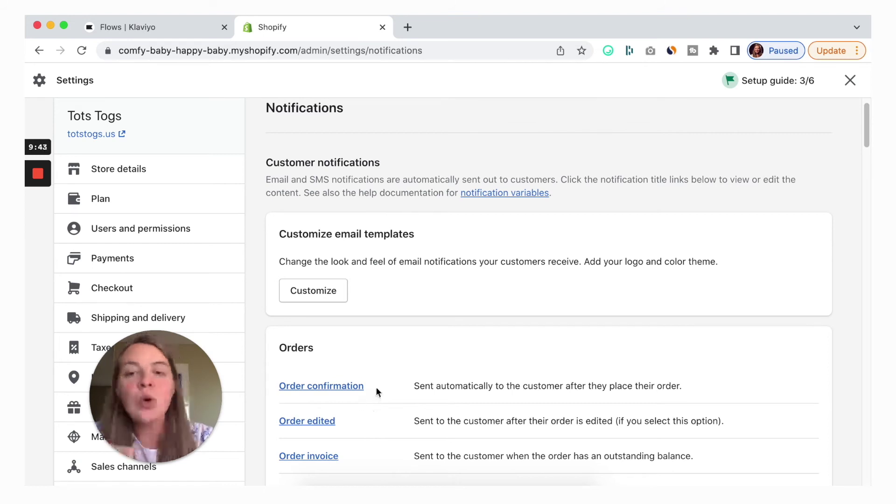
{"action": "left_click_drag", "start_coordinate": [378, 391], "coordinate": [270, 388]}
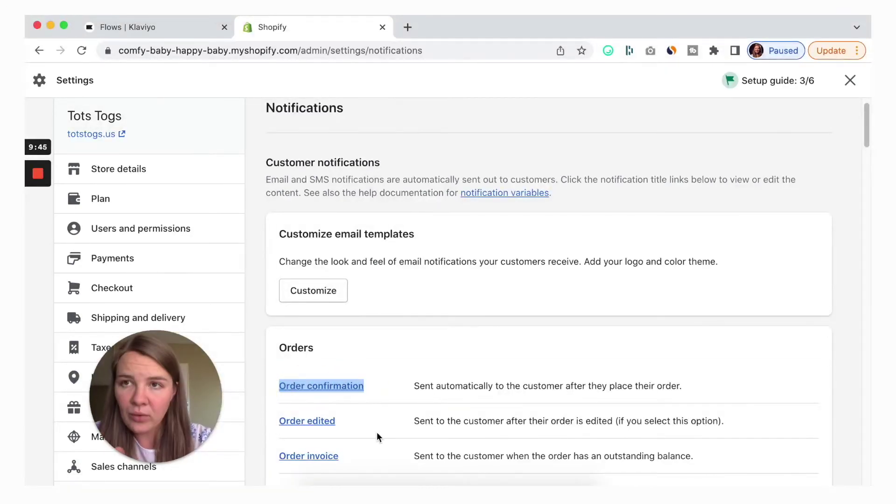
Step: In Klaviyo, start a new flow from the Standard Order Confirmation template, found by searching 'order'
{"action": "left_click", "coordinate": [141, 27]}
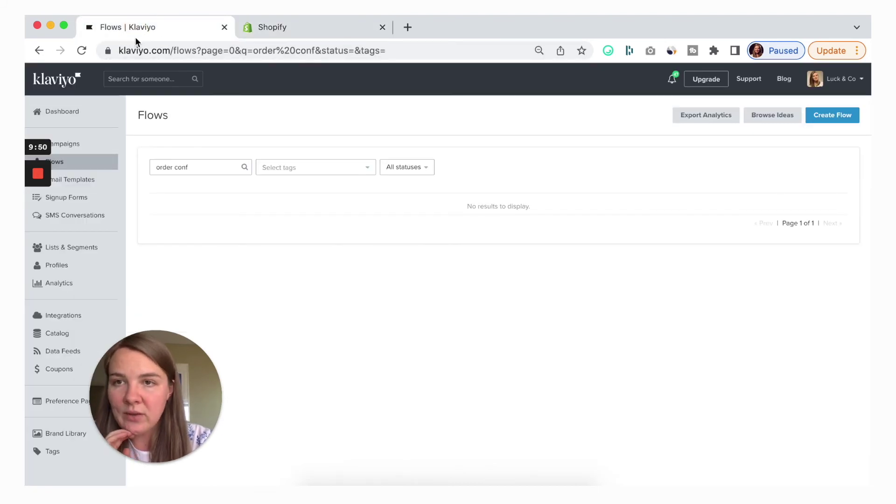
{"action": "left_click", "coordinate": [829, 115]}
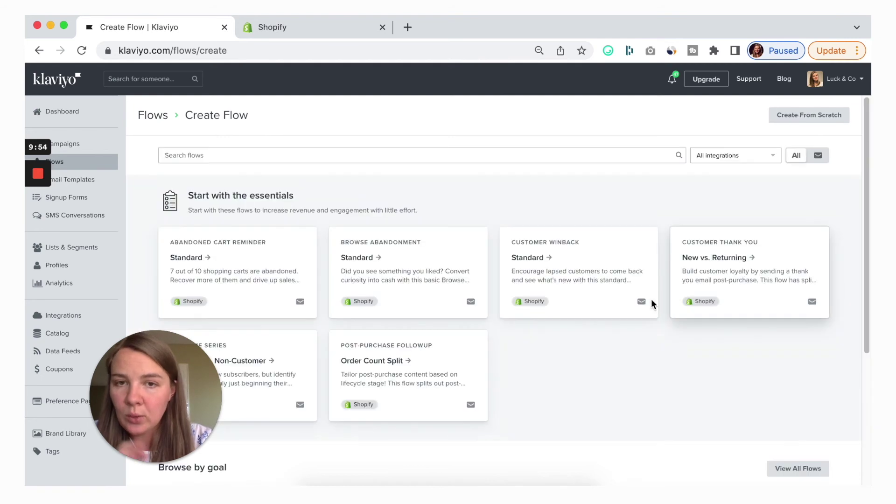
{"action": "left_click", "coordinate": [286, 150]}
{"action": "type", "text": "order sh"}
{"action": "key", "text": "BackSpace"}
{"action": "key", "text": "BackSpace"}
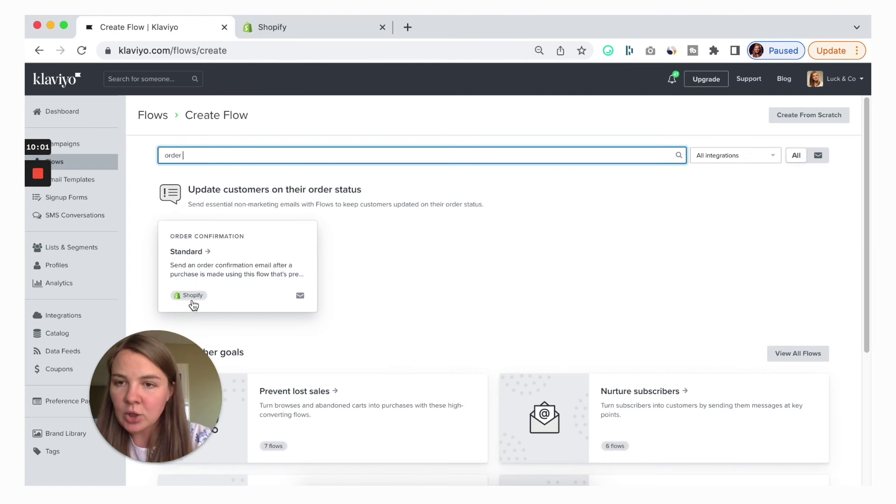
{"action": "left_click", "coordinate": [211, 278]}
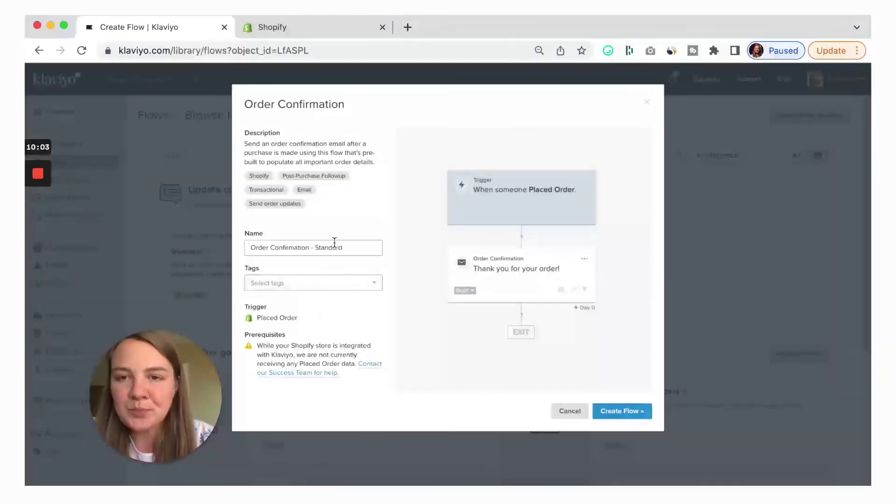
Step: Rename the flow to 'Order Confirmation - YT Tutorial' and create it
{"action": "left_click", "coordinate": [324, 248]}
{"action": "double_click", "coordinate": [324, 248]}
{"action": "type", "text": "YT"}
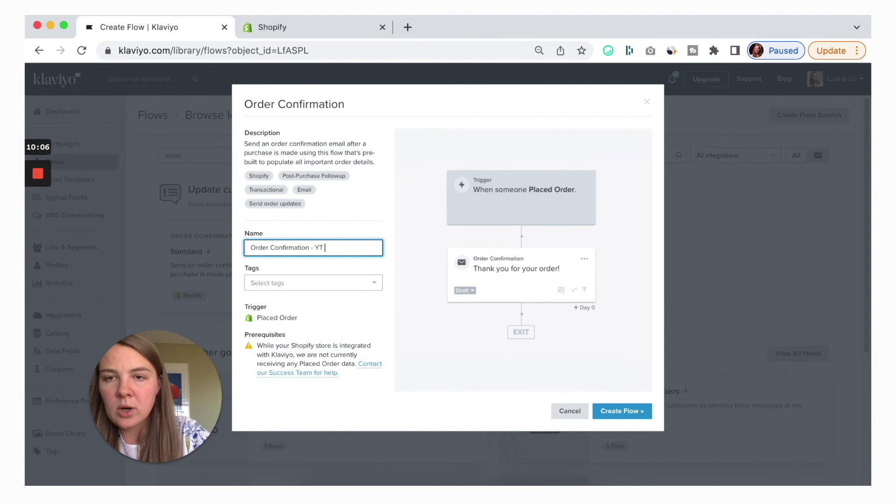
{"action": "type", "text": " Tutorial"}
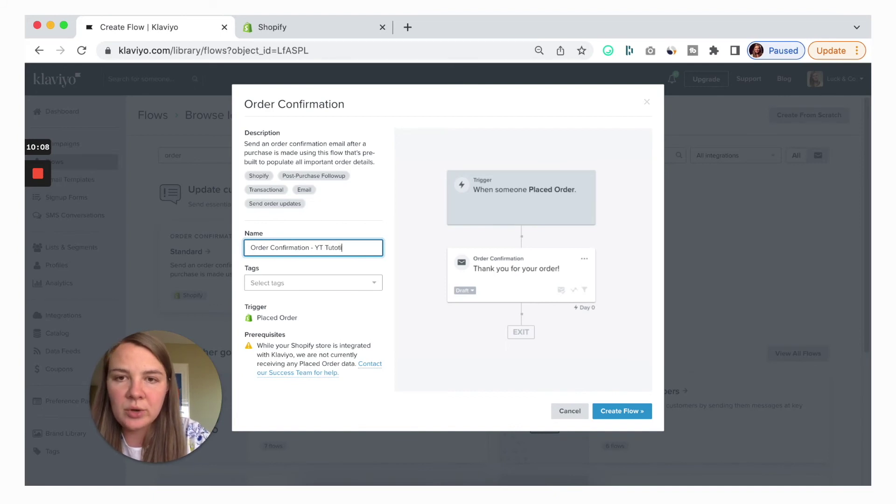
{"action": "left_click", "coordinate": [619, 405]}
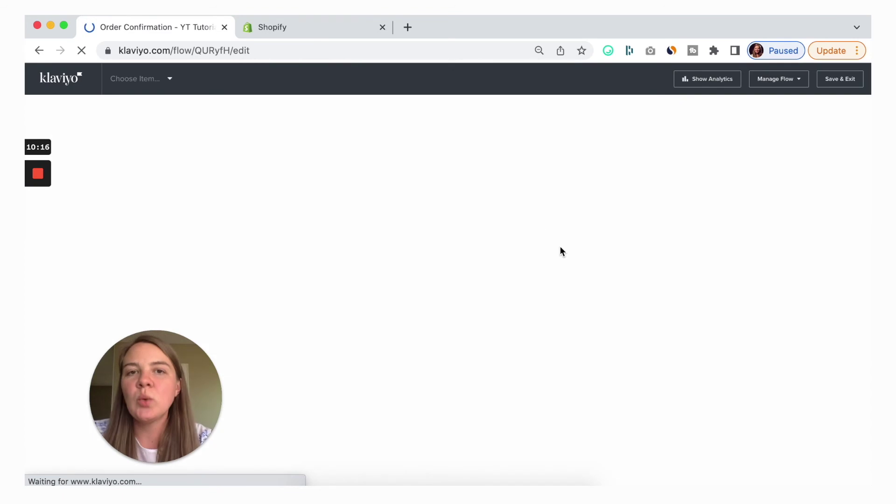
Step: Check the Placed Order trigger, then open the 'Thank you for your order' email for editing
{"action": "left_click", "coordinate": [554, 141]}
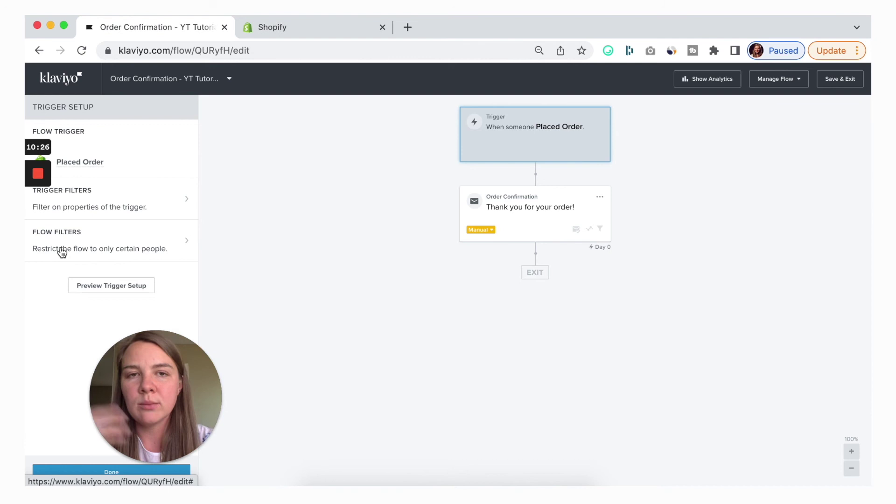
{"action": "left_click", "coordinate": [506, 214]}
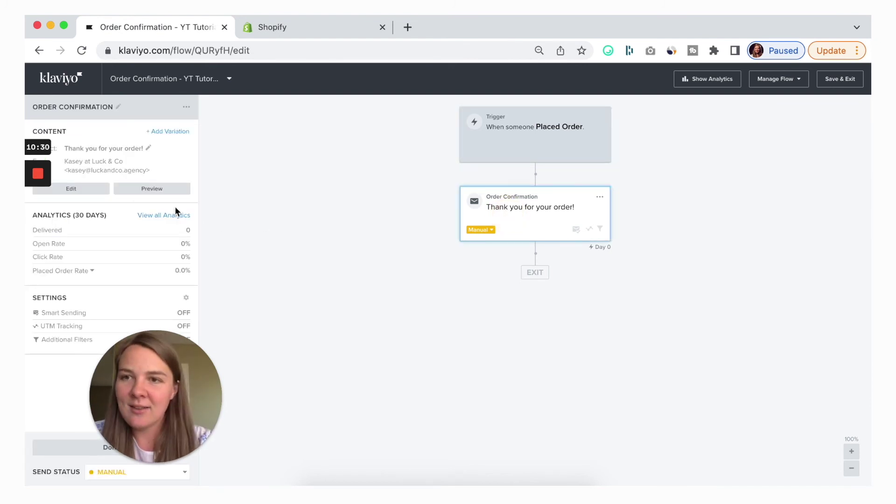
{"action": "left_click", "coordinate": [89, 189]}
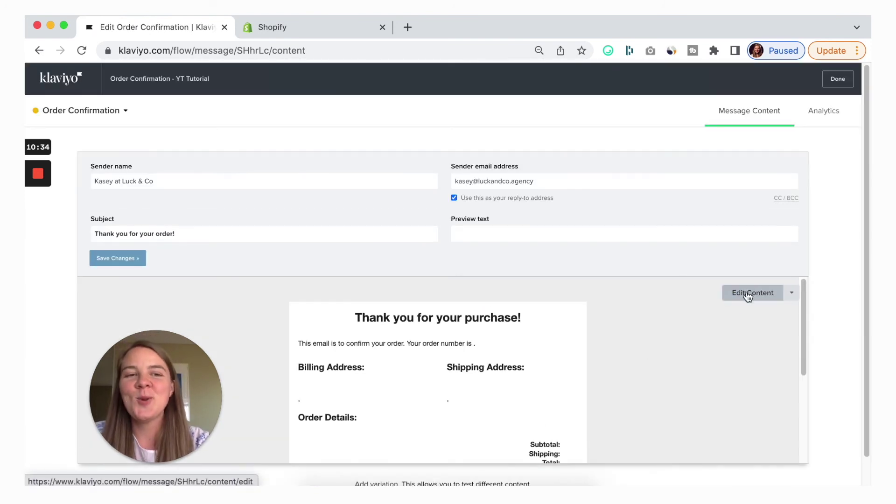
Step: Open the visual editor, review the 'Thank you for your purchase!' email layout, then Save & Return
{"action": "left_click", "coordinate": [749, 294]}
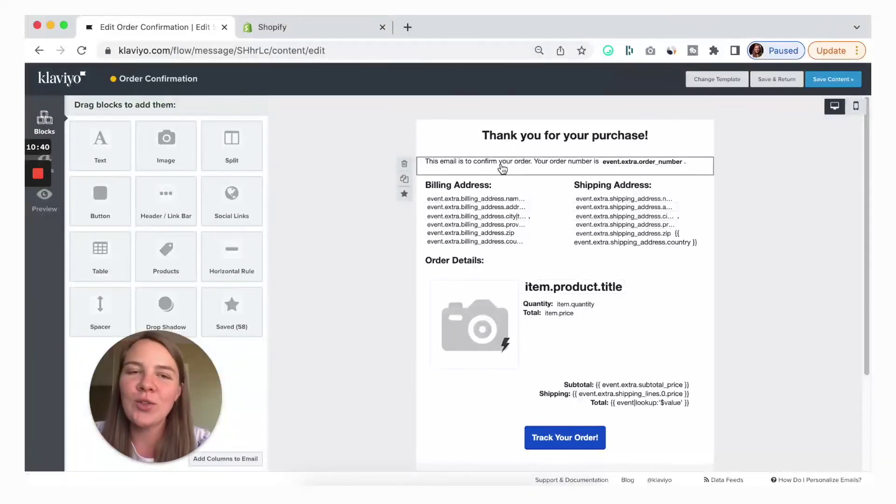
{"action": "scroll", "coordinate": [775, 366], "scroll_direction": "down", "scroll_amount": 2}
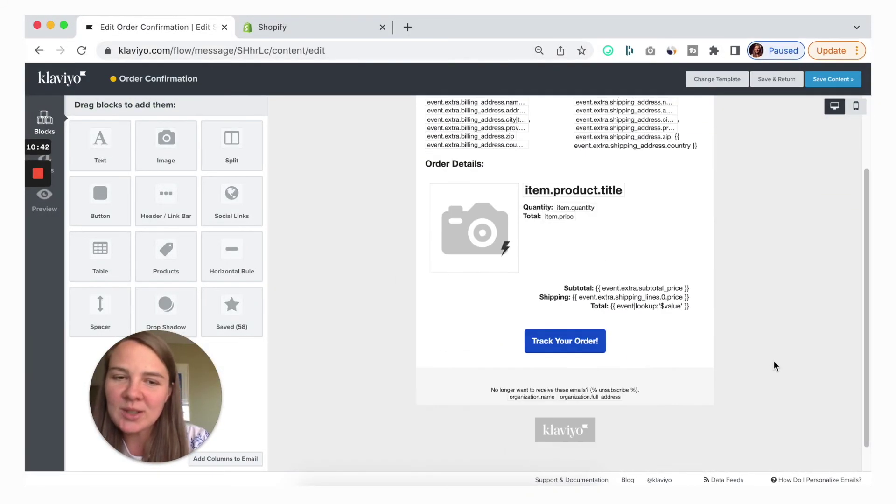
{"action": "scroll", "coordinate": [747, 345], "scroll_direction": "up", "scroll_amount": 3}
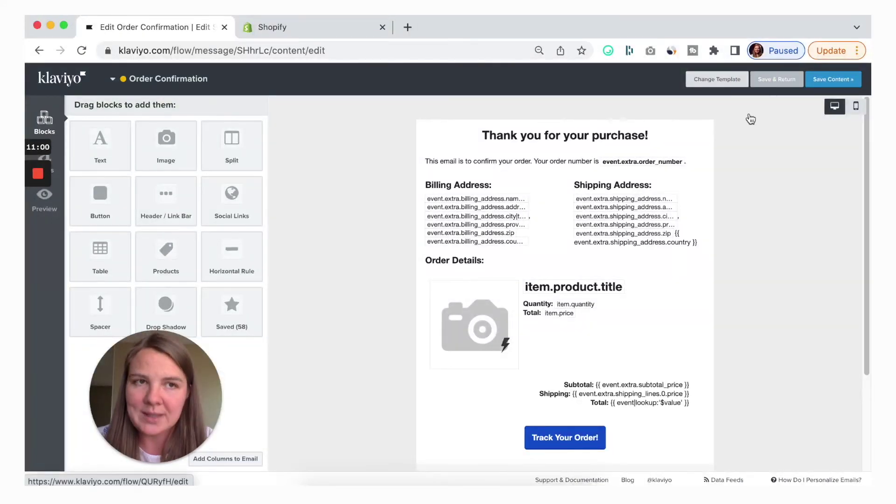
{"action": "left_click", "coordinate": [756, 89]}
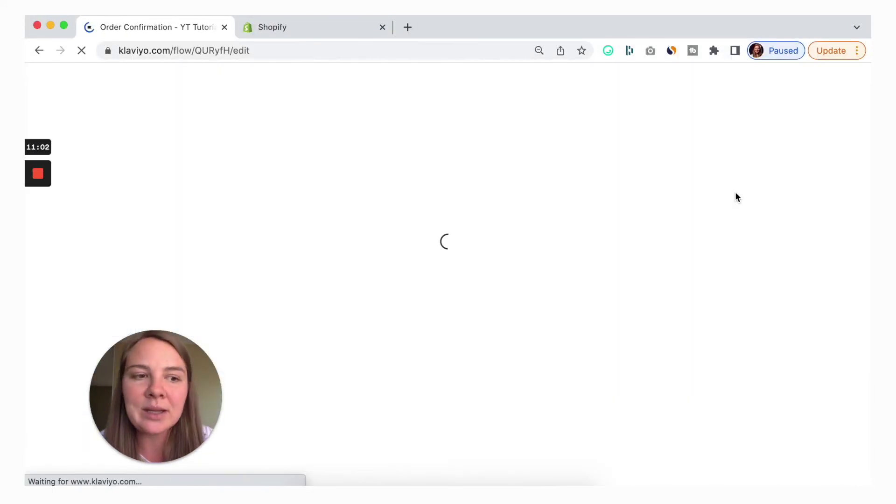